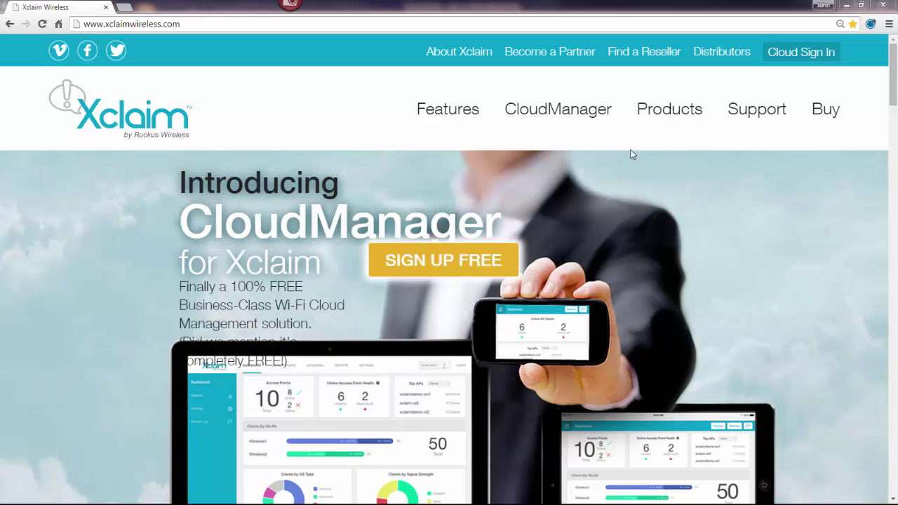
- Sign in to CloudManager with the autofilled credentials to reach the Register Access Points form
left_click(775, 62)
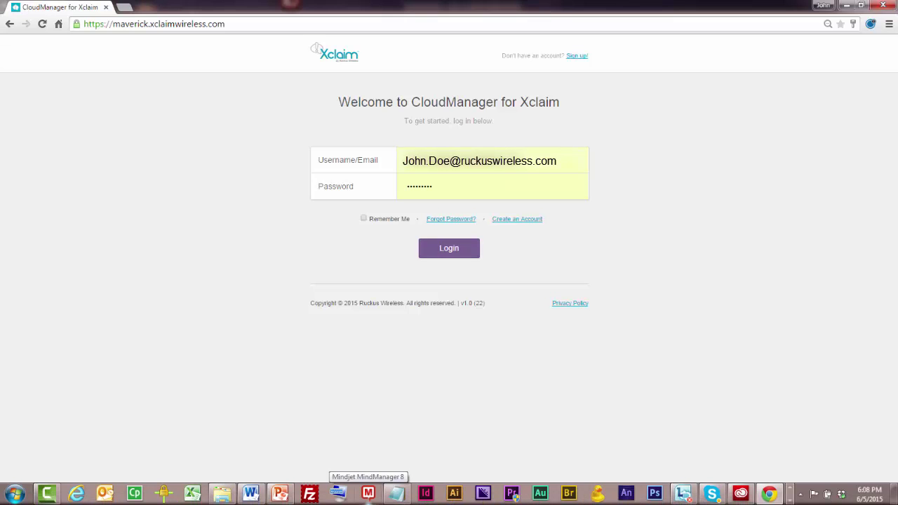
left_click(447, 248)
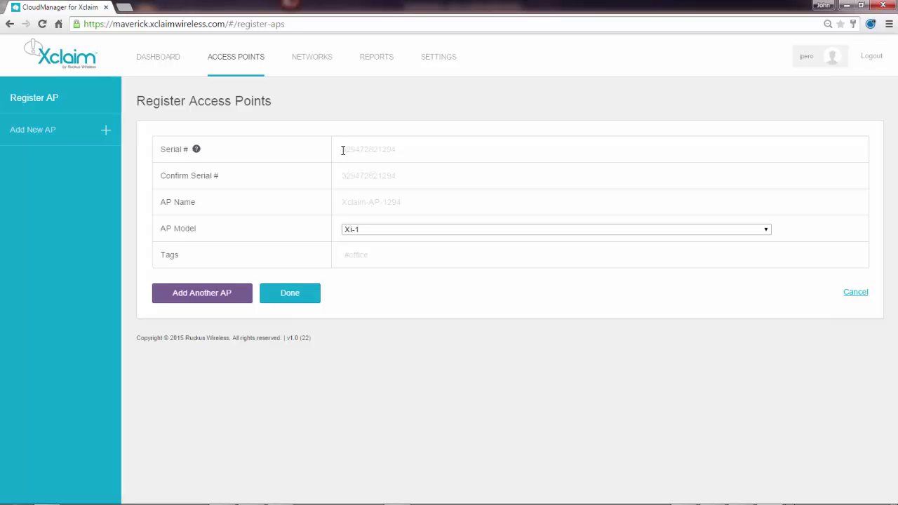
key("alt+Tab")
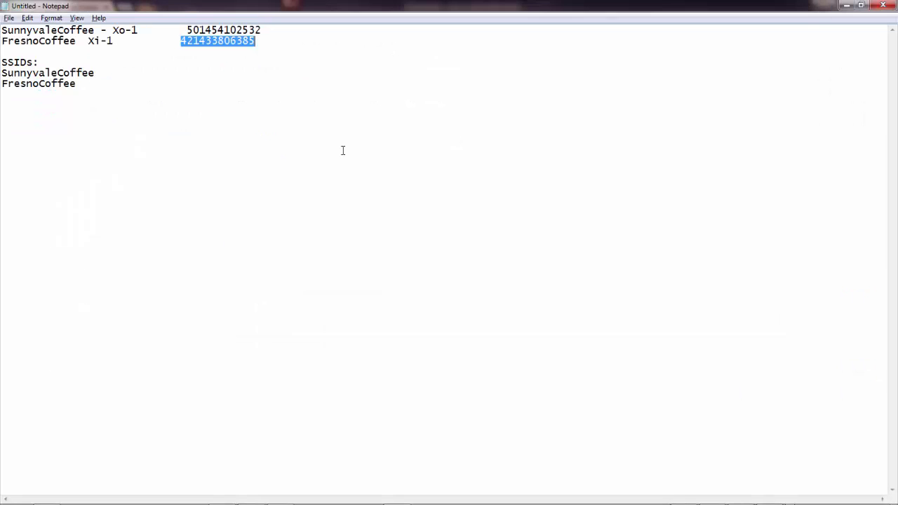
left_click_drag(262, 30, 186, 30)
key("ctrl+c")
key("alt+Tab")
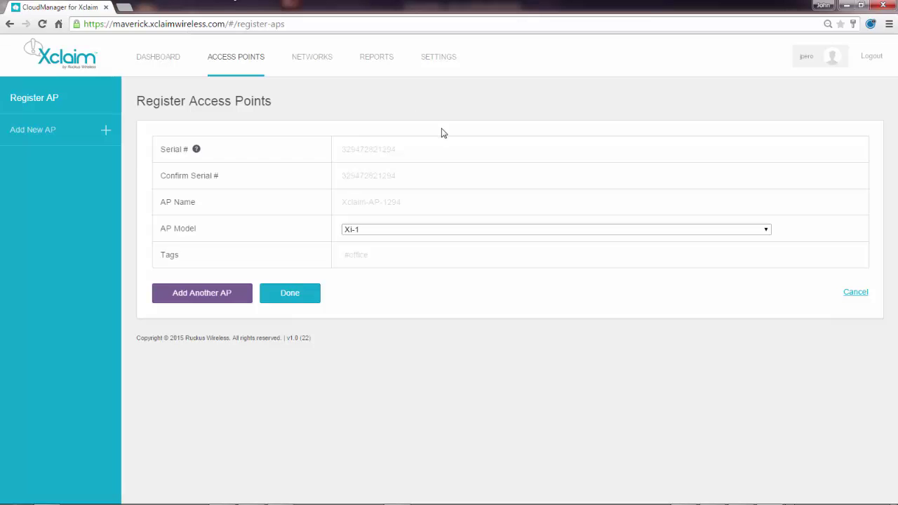
key("Tab")
key("ctrl+v")
left_click(343, 151)
key("Tab")
key("ctrl+v")
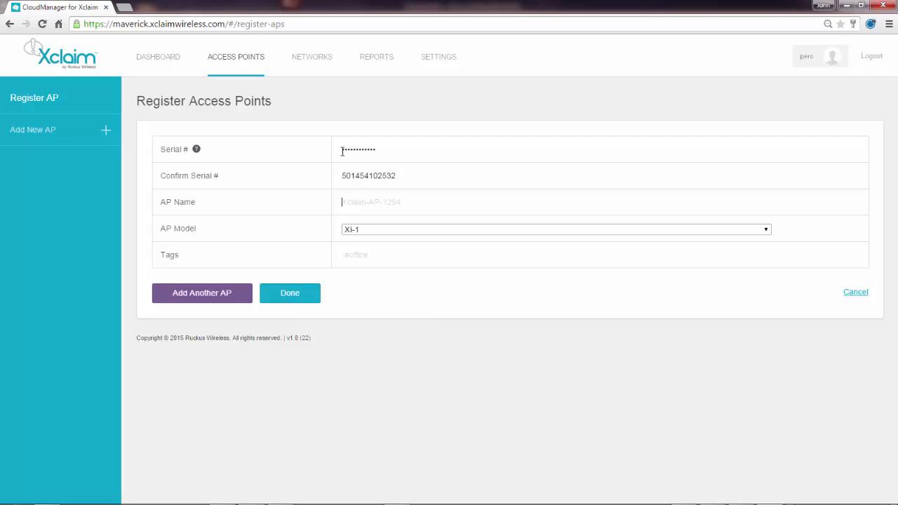
- Name the AP Sunnyvale, set model Xo-1, and add the tag 'Sunnyavle'
type("Sunnyvale")
left_click(770, 232)
left_click(378, 271)
left_click(346, 256)
type("Sunnyavle")
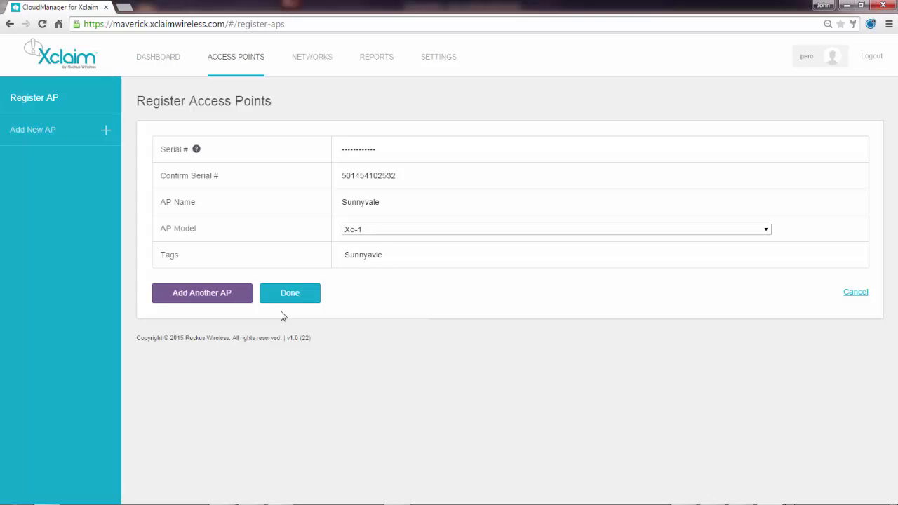
left_click(193, 293)
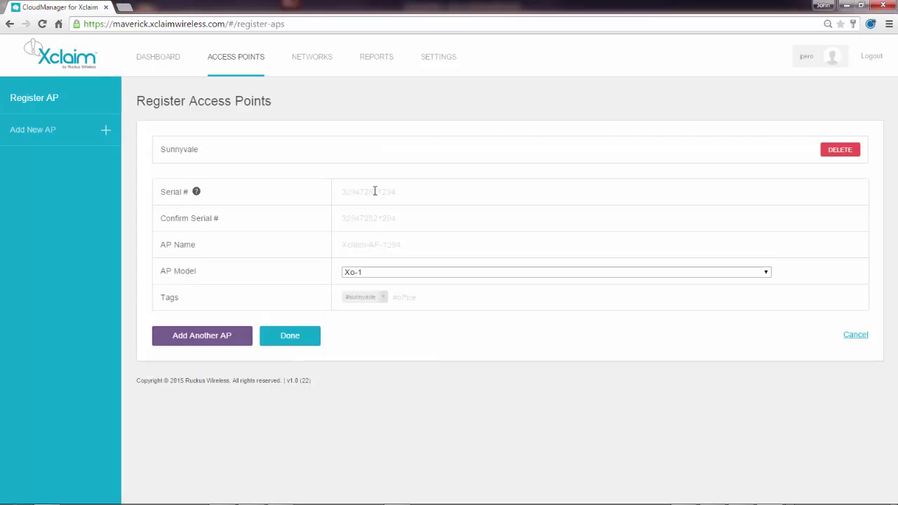
left_click(342, 191)
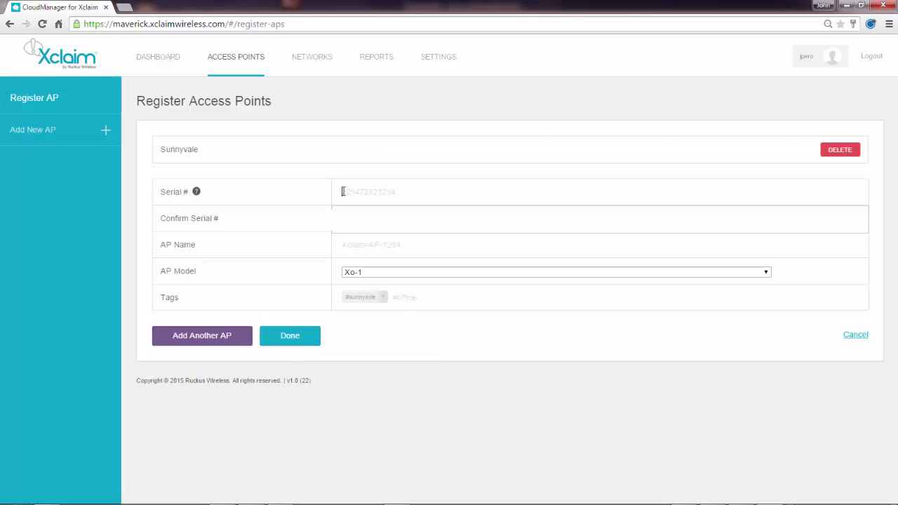
key("alt+Tab")
left_click_drag(256, 42, 179, 43)
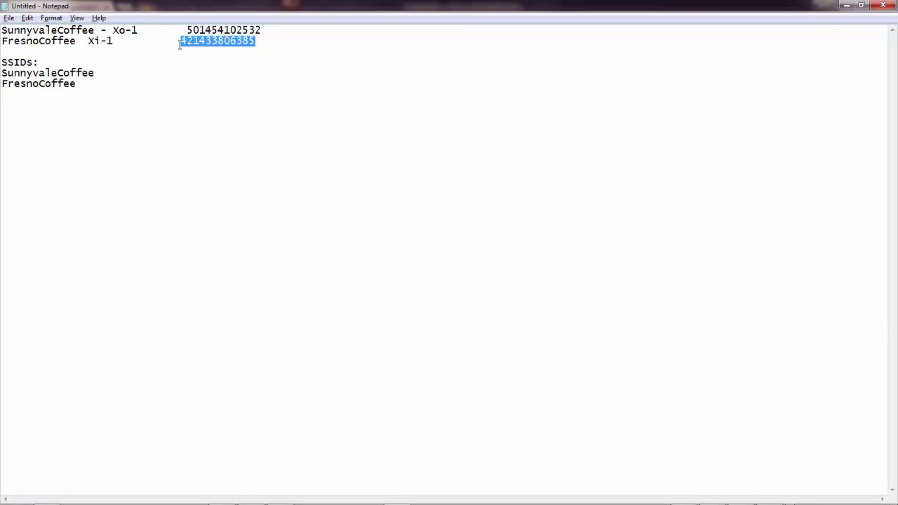
key("alt+Tab")
key("ctrl+v")
key("Tab")
key("ctrl+v")
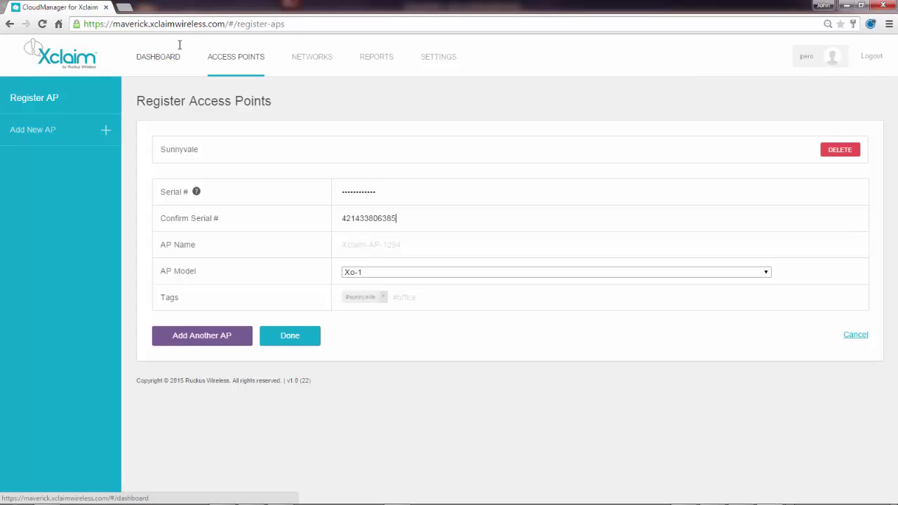
- Name the second AP Fresno, set model Xi-2, replace its tag with Fresno, and finish registering
key("Tab")
type("Fresno")
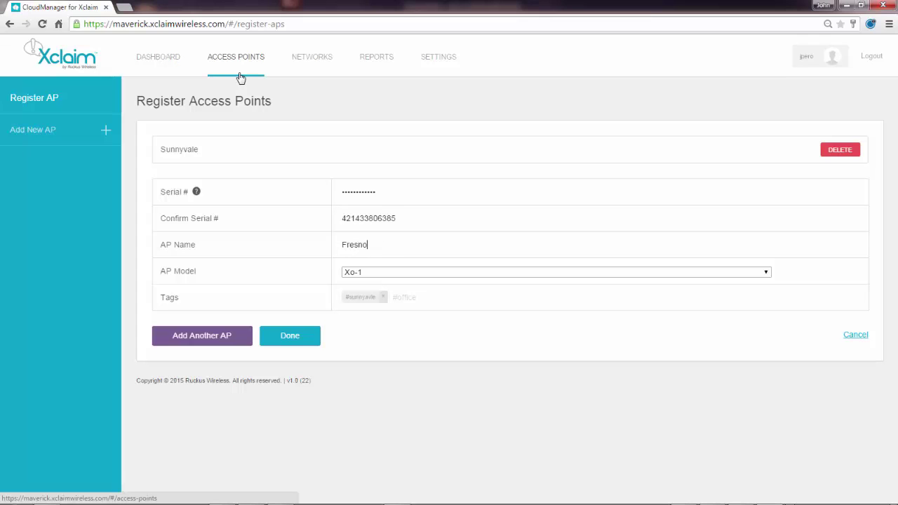
left_click(765, 274)
left_click(384, 294)
left_click(353, 297)
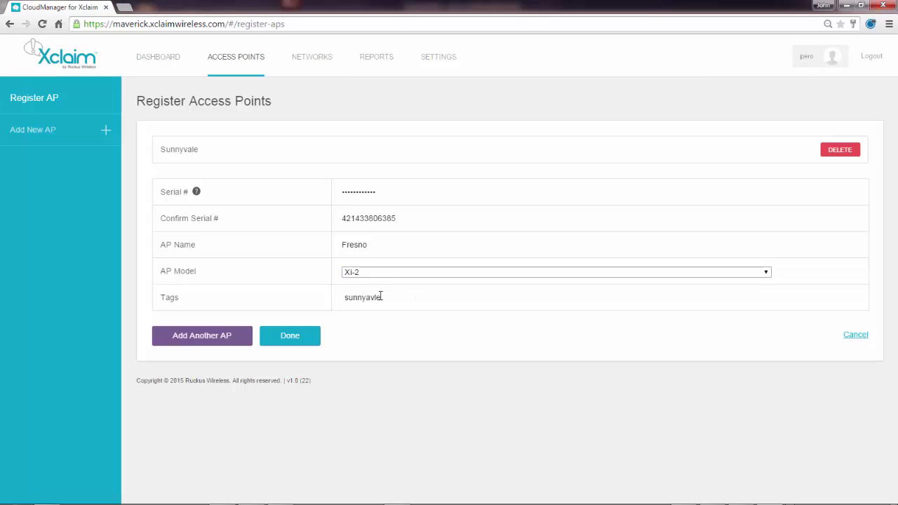
left_click_drag(381, 295, 314, 296)
key("BackSpace")
type("Fre")
key("BackSpace")
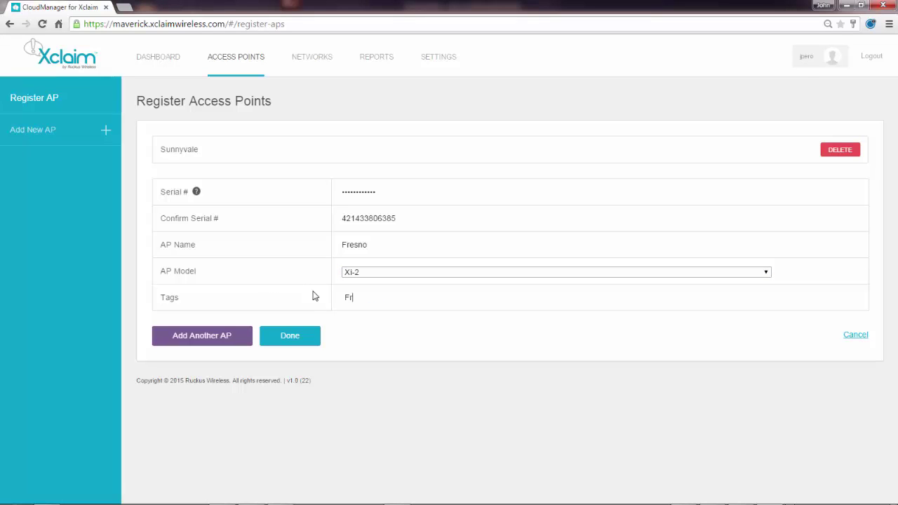
type("esno")
left_click(289, 336)
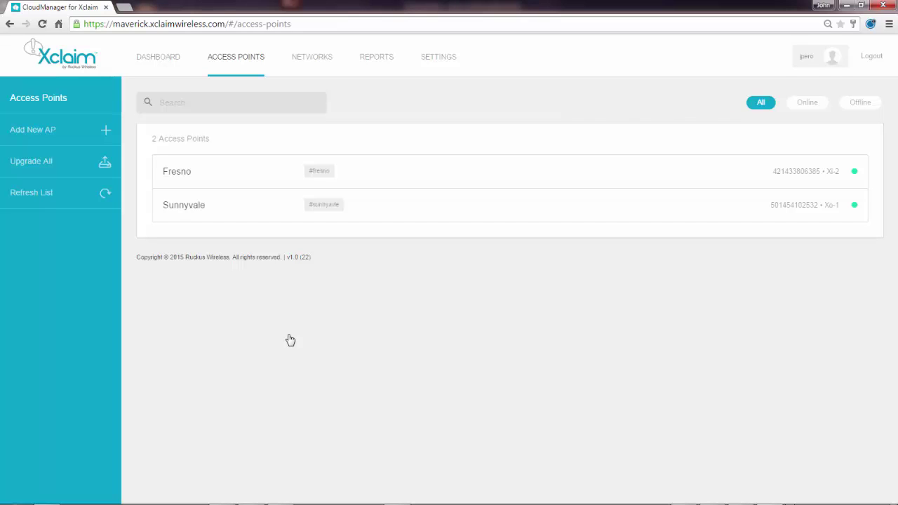
left_click(306, 63)
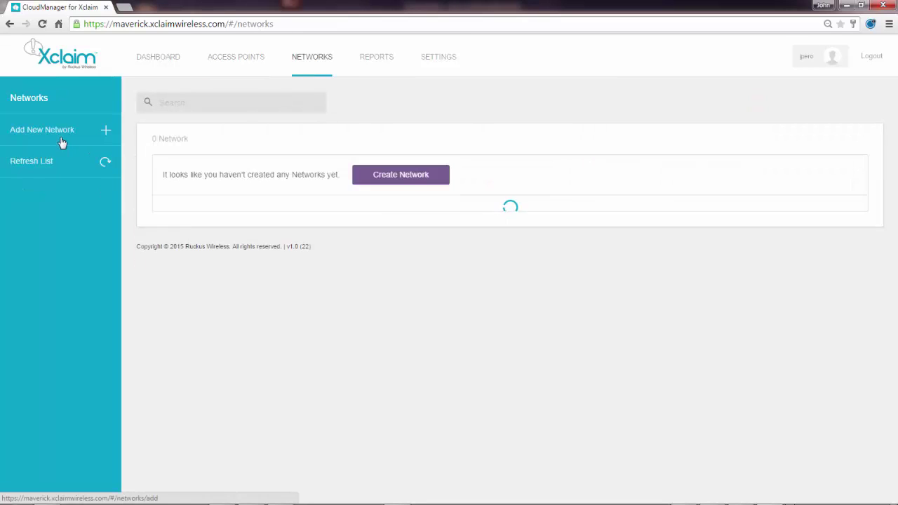
- Add network SSID SunnyvaleCoffee with tag sunnyvale, WPA2 security and a passphrase, then save
left_click(58, 135)
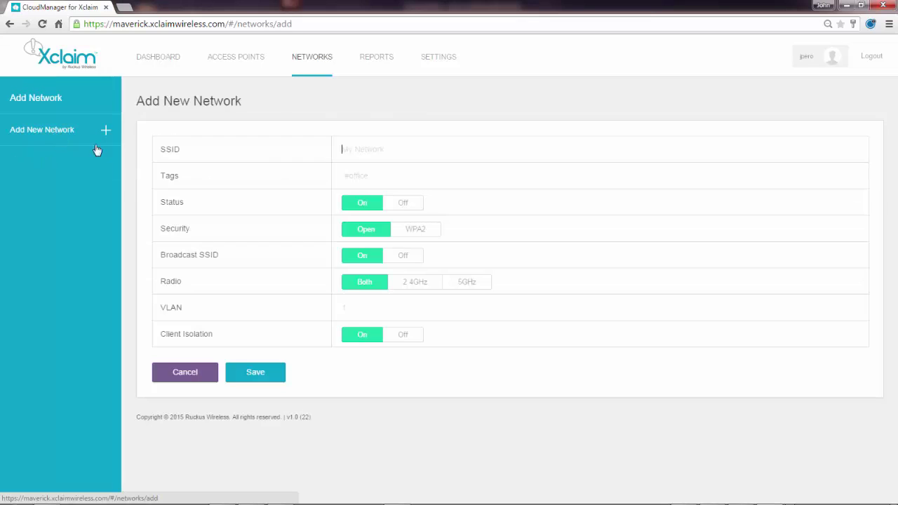
left_click(402, 146)
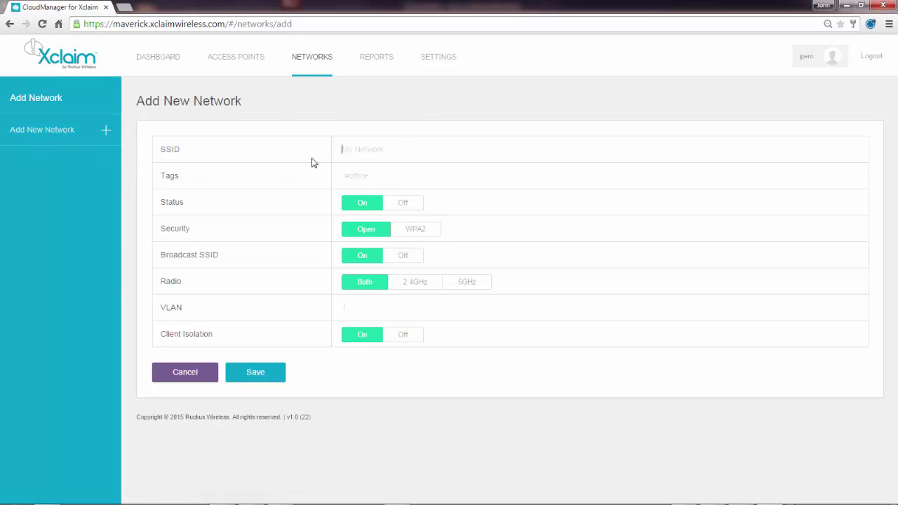
type("Sunn")
type("yvaleCo")
type("ffee")
type("Sunnyval")
type("e")
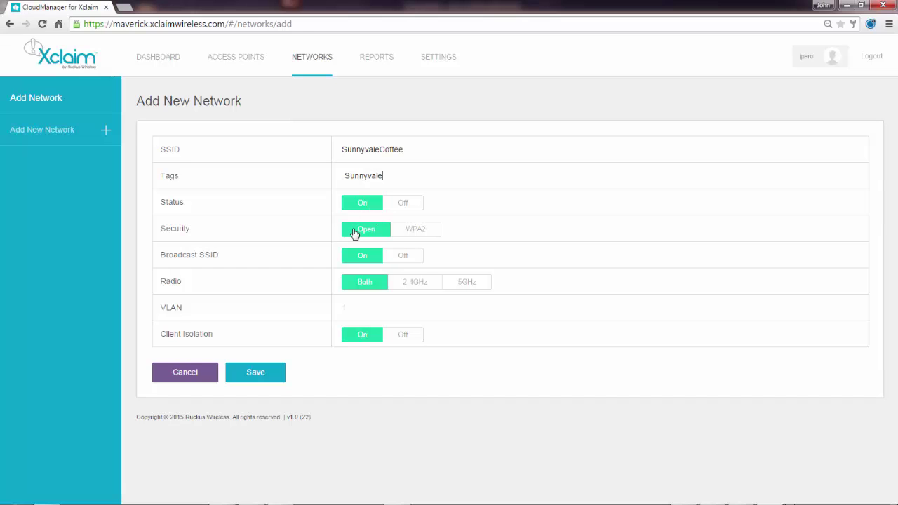
left_click(416, 232)
left_click(416, 232)
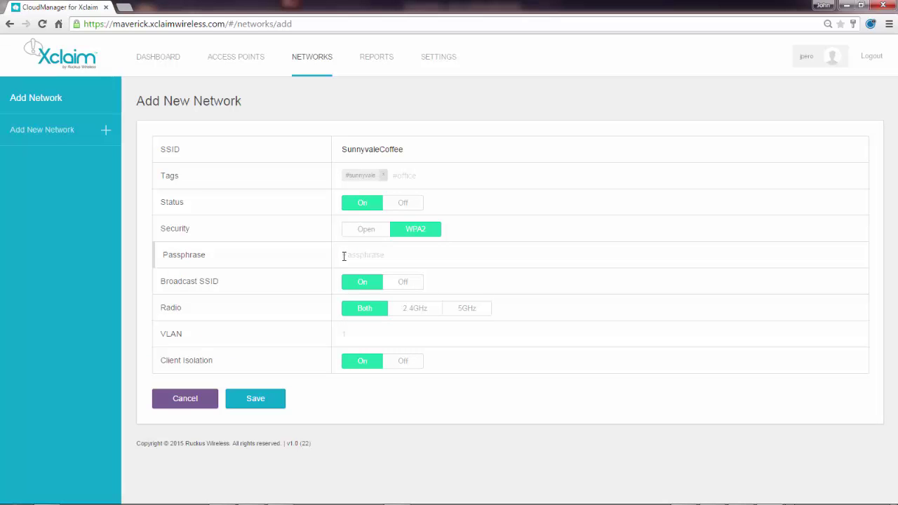
left_click(344, 256)
left_click(254, 399)
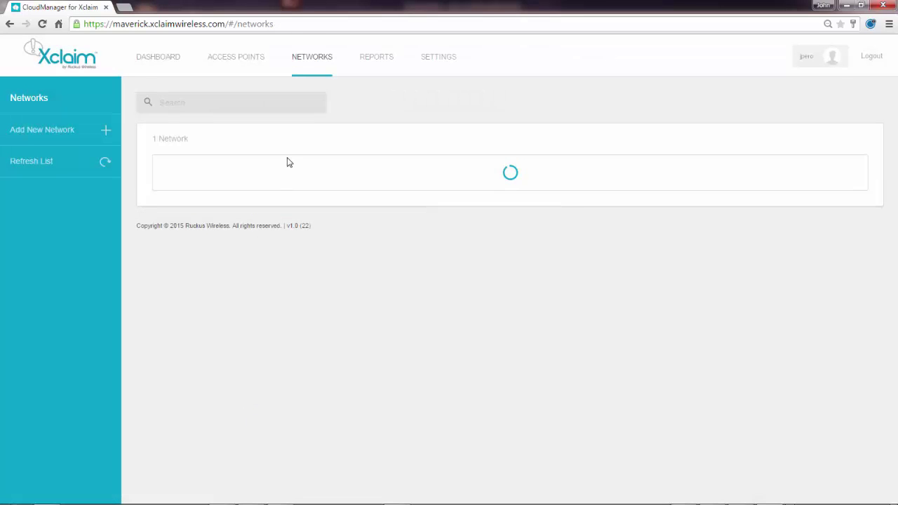
- Create network FresnoCoffee over the leftover SSID, tag it fresno, choose WPA2, and save
left_click(69, 133)
left_click_drag(417, 150, 306, 145)
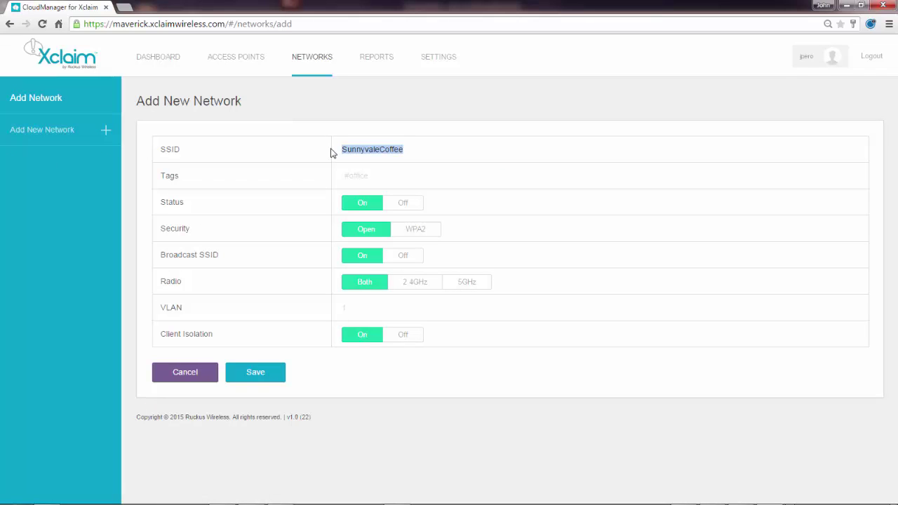
type("FresnoCoffee")
key("Tab")
type("Fresno")
left_click(416, 232)
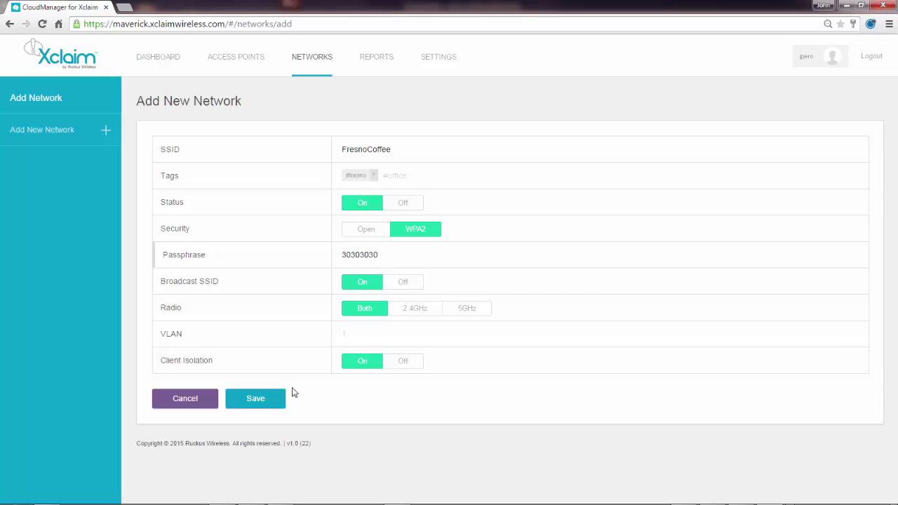
left_click(254, 404)
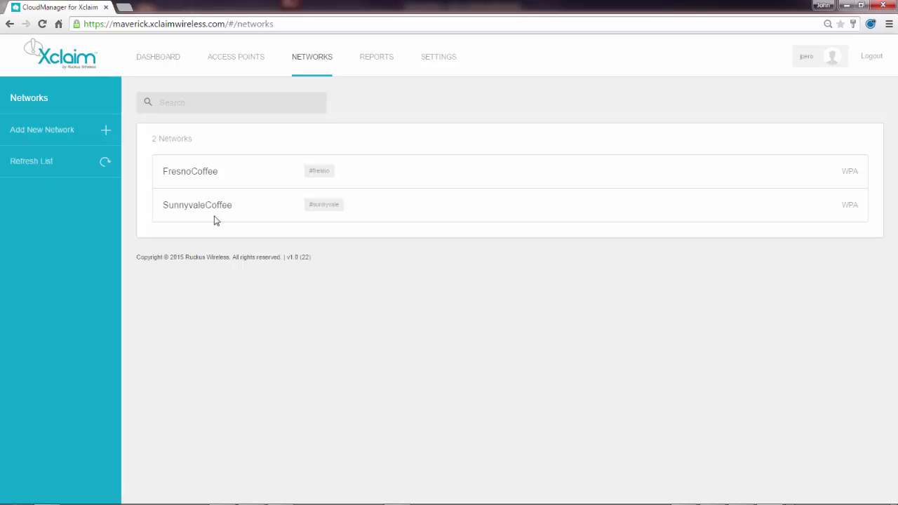
- Edit the Fresno access point to add the FresnoCoffee network and save
left_click(239, 59)
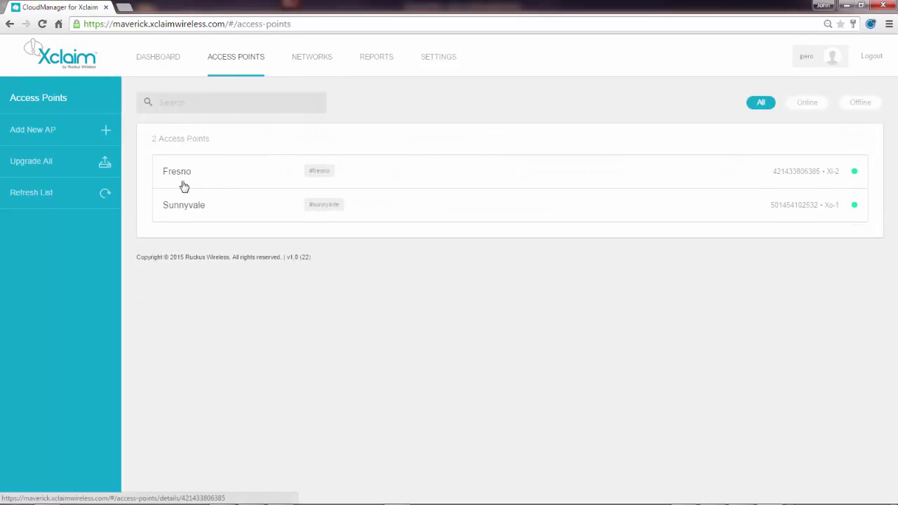
left_click(175, 177)
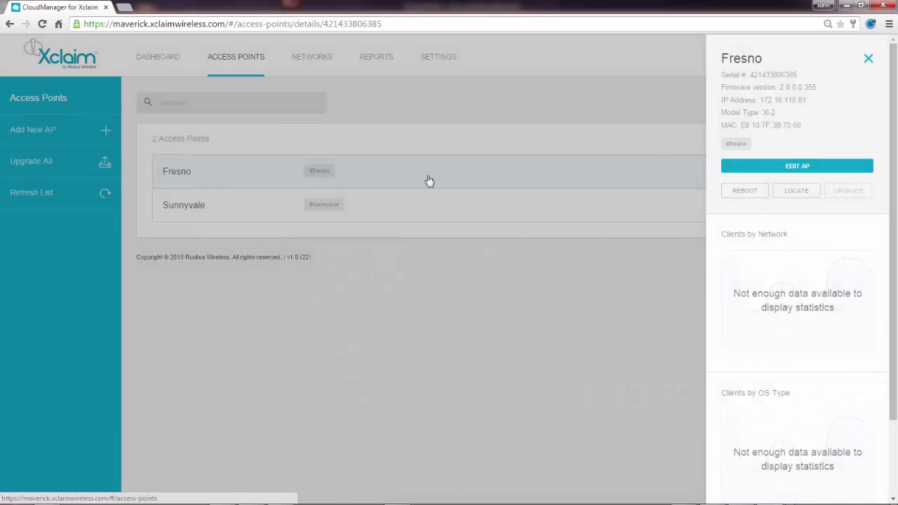
left_click(783, 169)
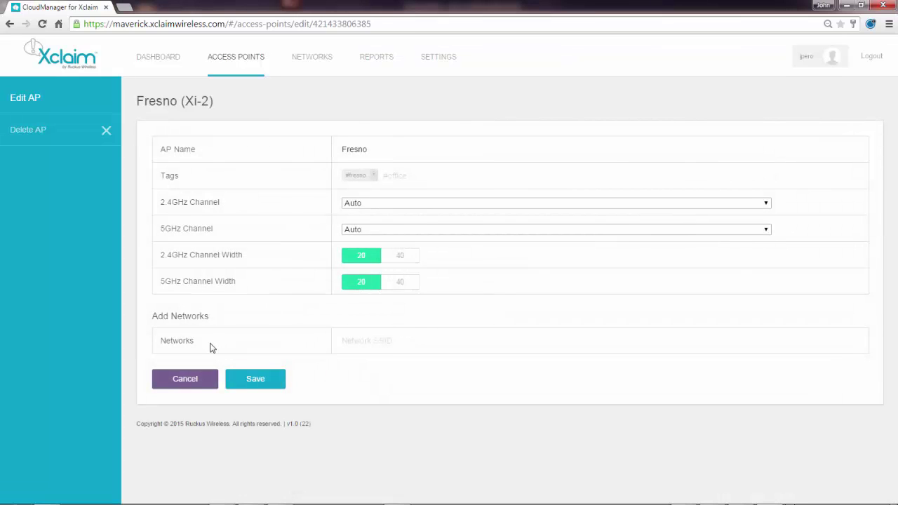
left_click(366, 345)
type("fresnoCoffee")
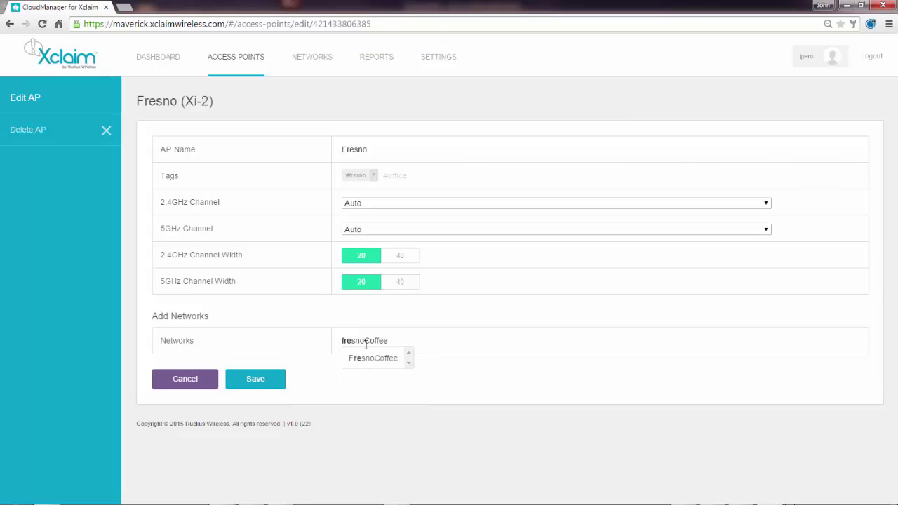
left_click(375, 364)
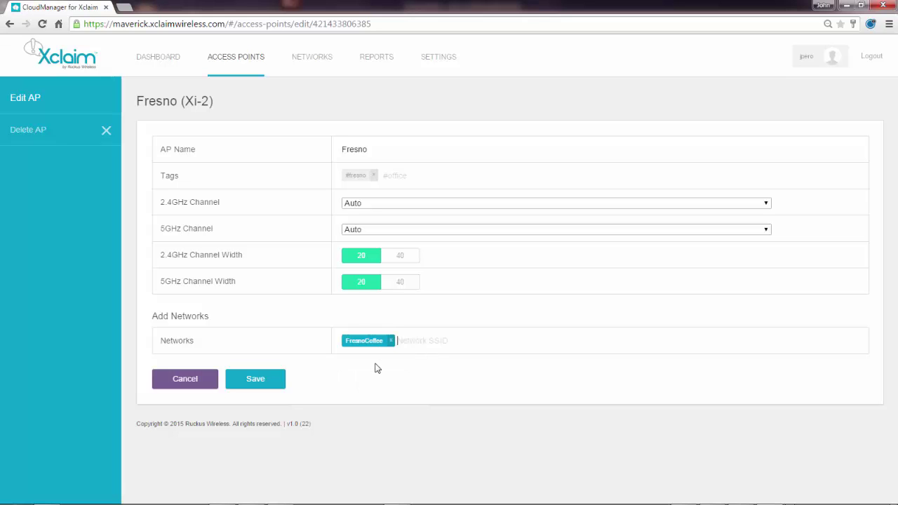
left_click(250, 385)
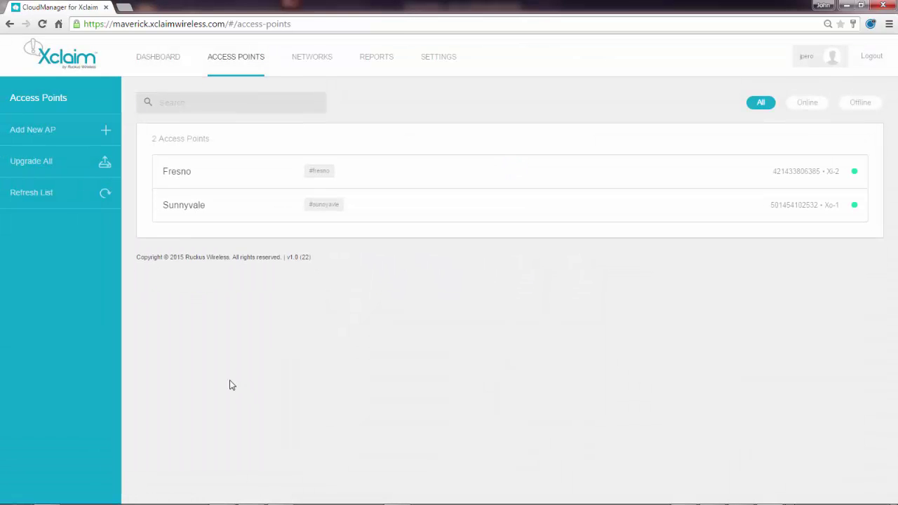
- Edit the Sunnyvale access point, add SunnyvaleCoffee from the 'sun' suggestion, and save
left_click(177, 211)
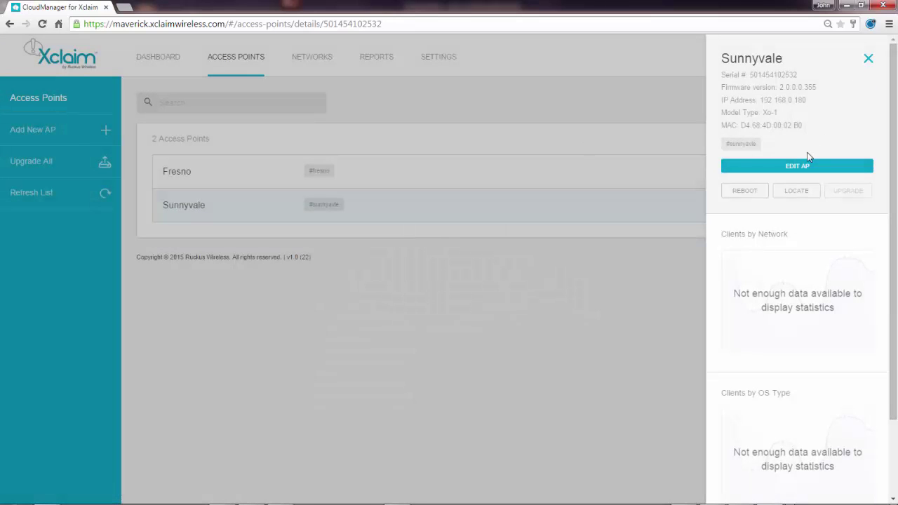
left_click(800, 167)
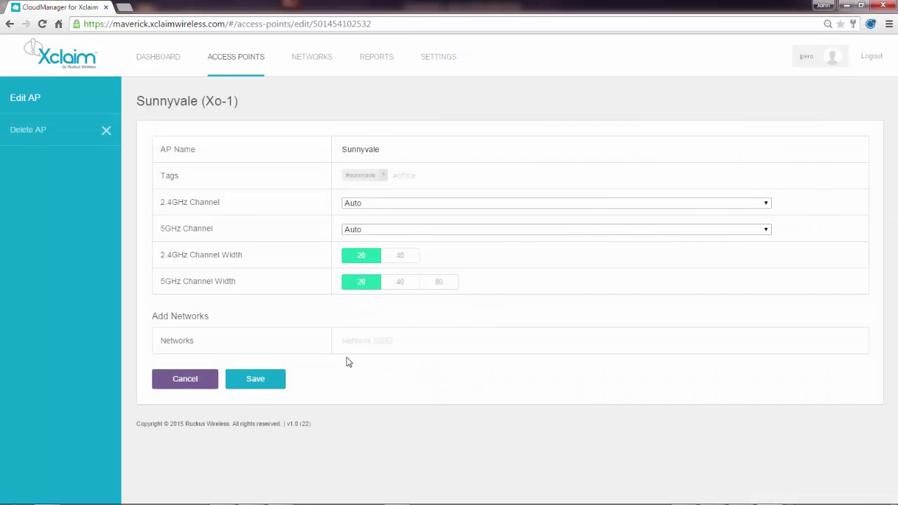
left_click(359, 342)
type("sunnyvaleCoffee")
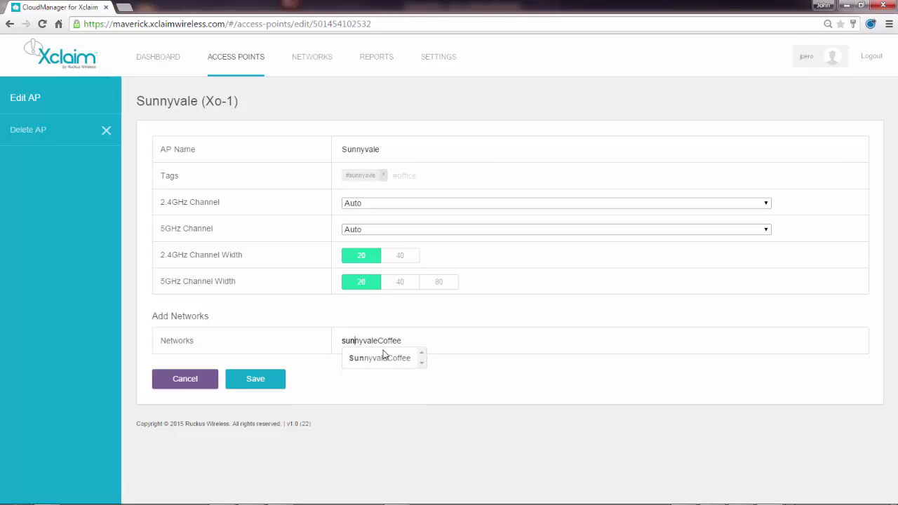
key("Return")
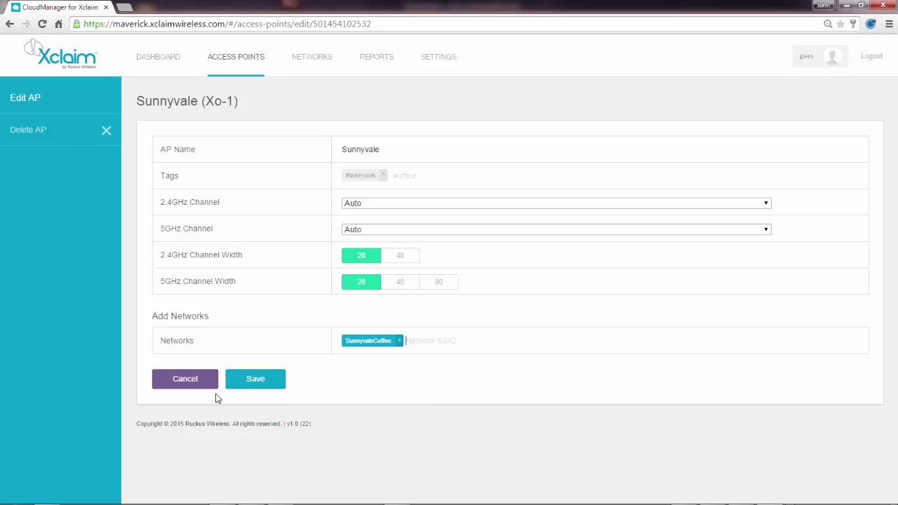
left_click(255, 383)
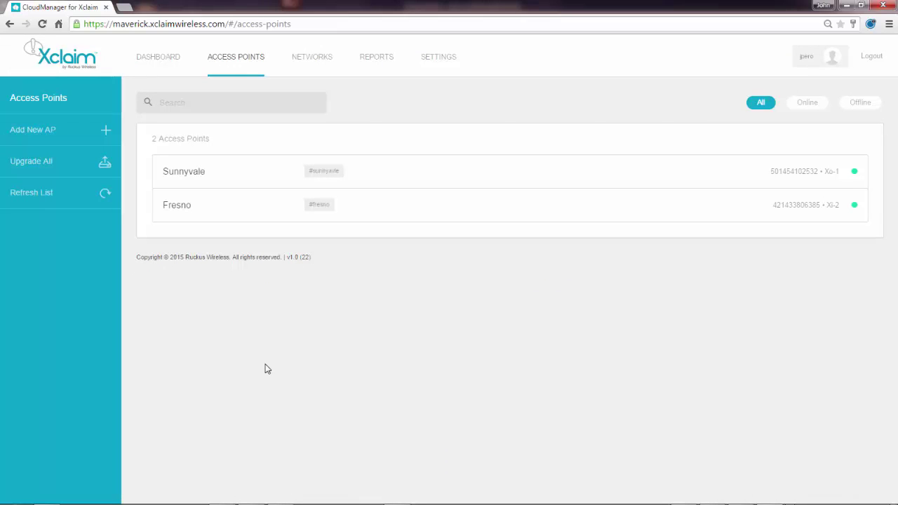
- Switch to the Dashboard to see both APs online and the client statistics
left_click(150, 62)
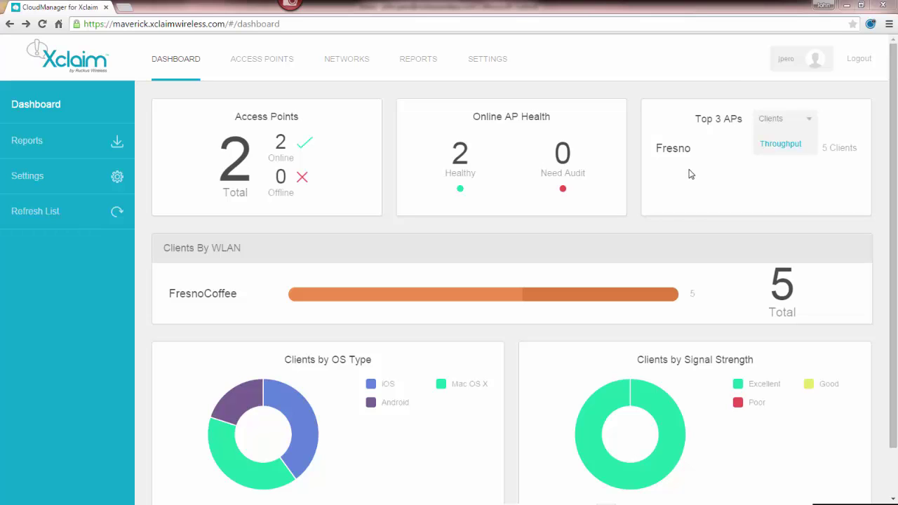
left_click(807, 125)
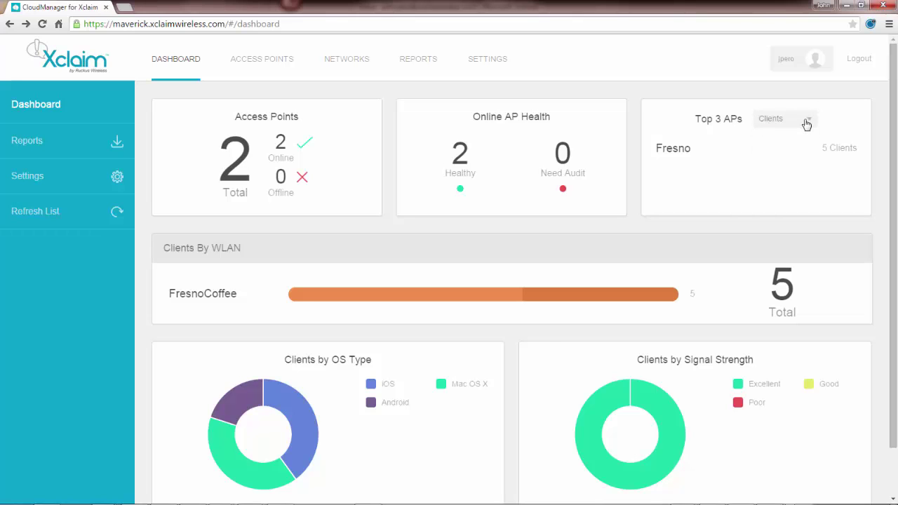
left_click(807, 125)
left_click(776, 125)
mouse_move(326, 303)
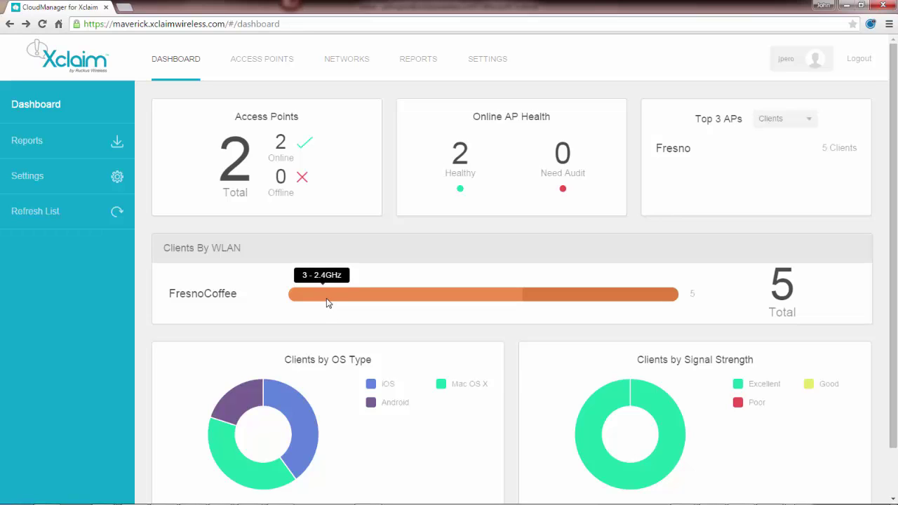
mouse_move(544, 302)
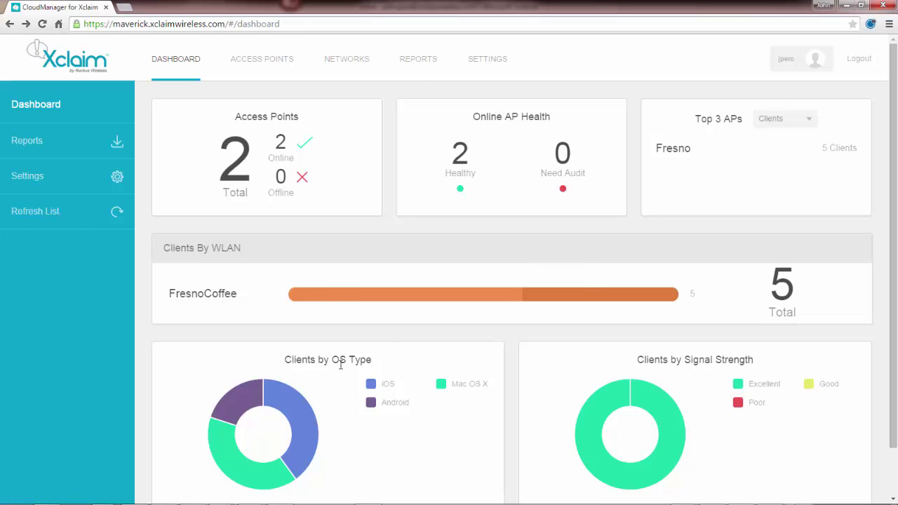
scroll(342, 362, "down", 2)
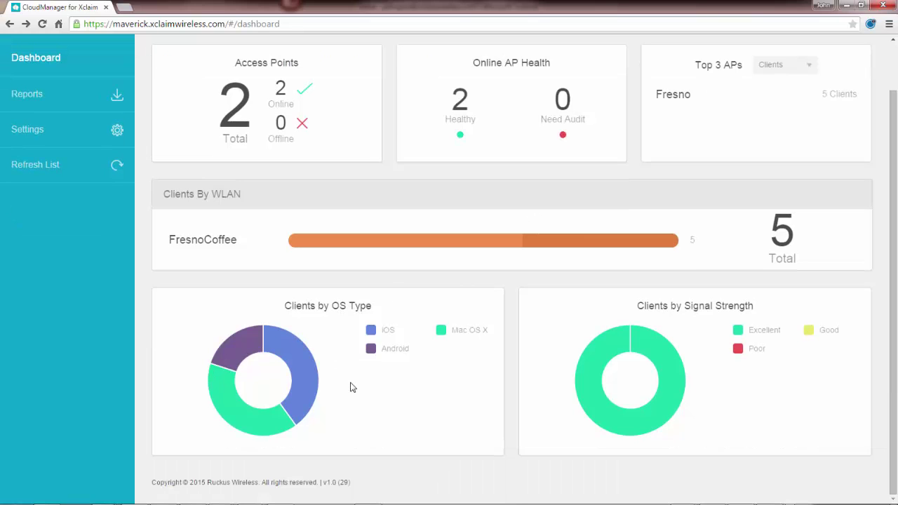
mouse_move(241, 356)
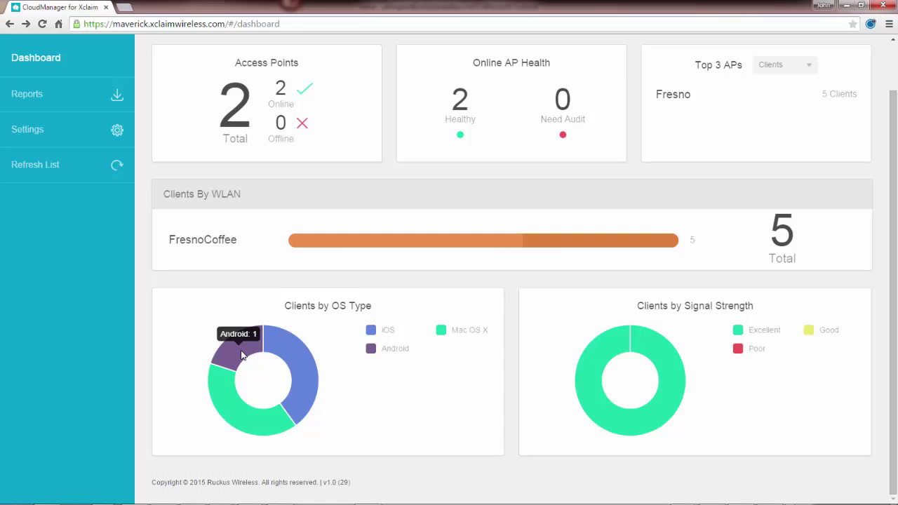
mouse_move(285, 356)
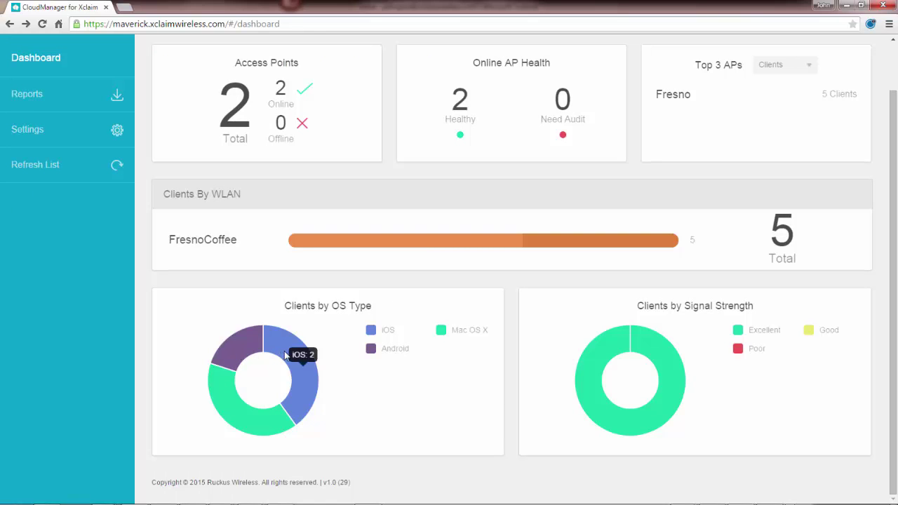
mouse_move(239, 411)
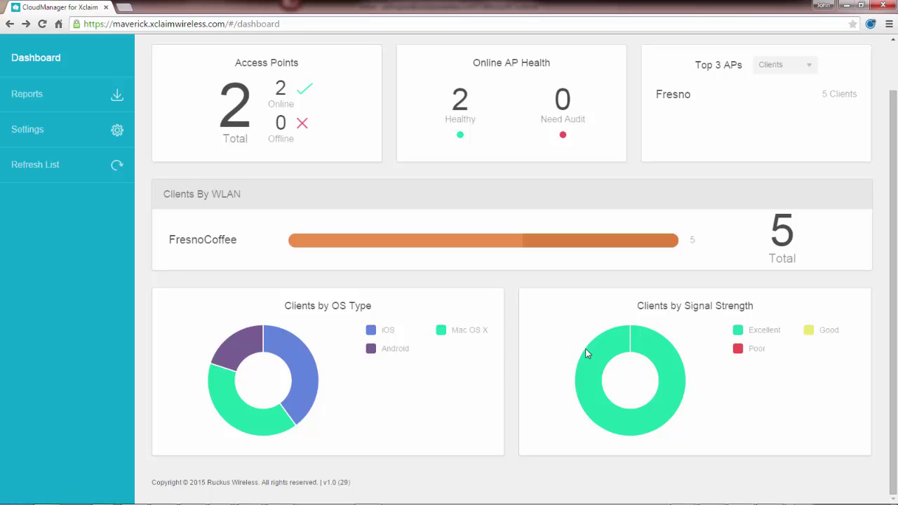
mouse_move(587, 350)
scroll(495, 340, "up", 1)
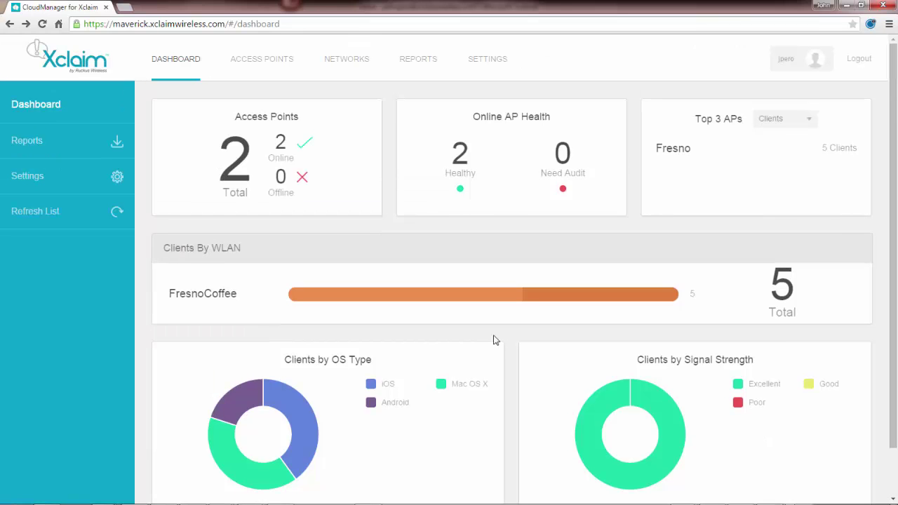
- Open the Fresno row in the Access Points list to show its details panel
left_click(278, 63)
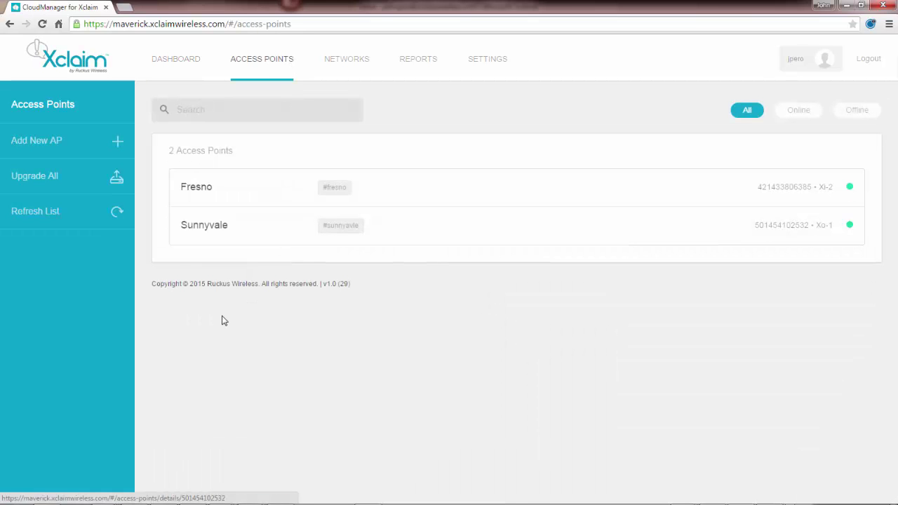
left_click(197, 190)
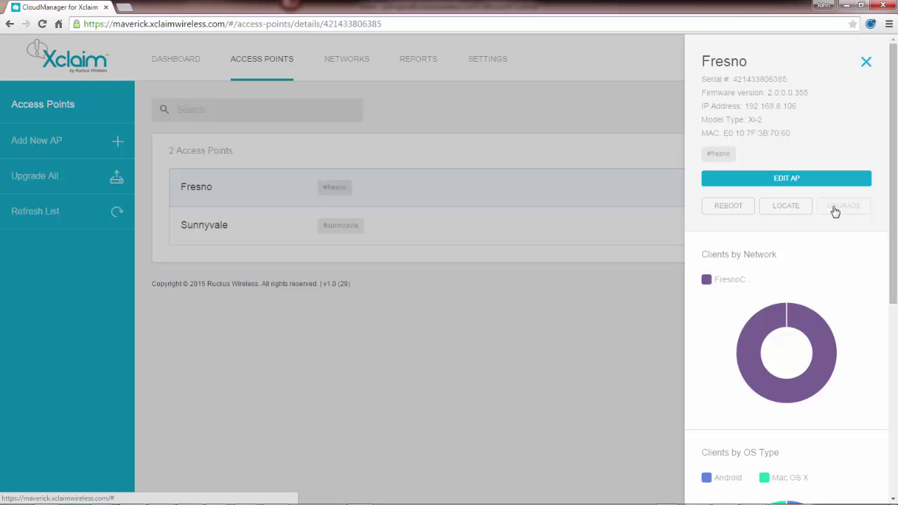
scroll(817, 270, "down", 1)
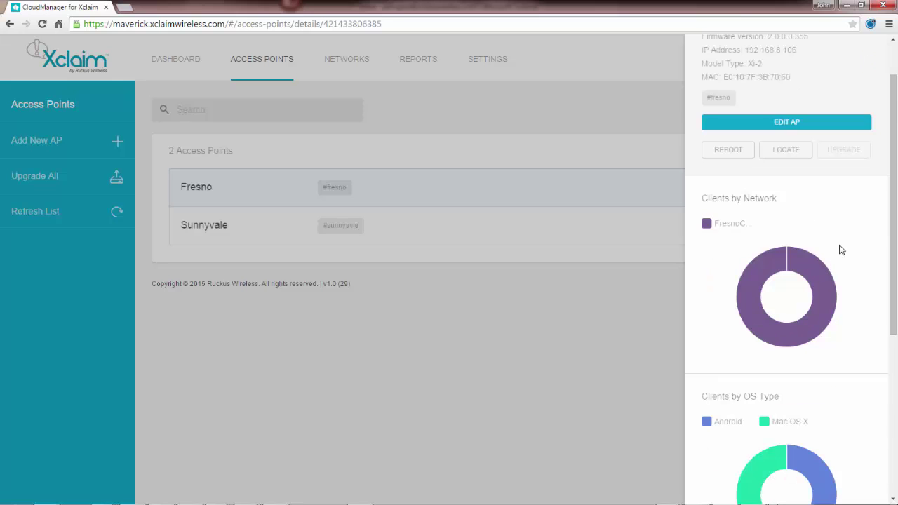
scroll(842, 249, "down", 1)
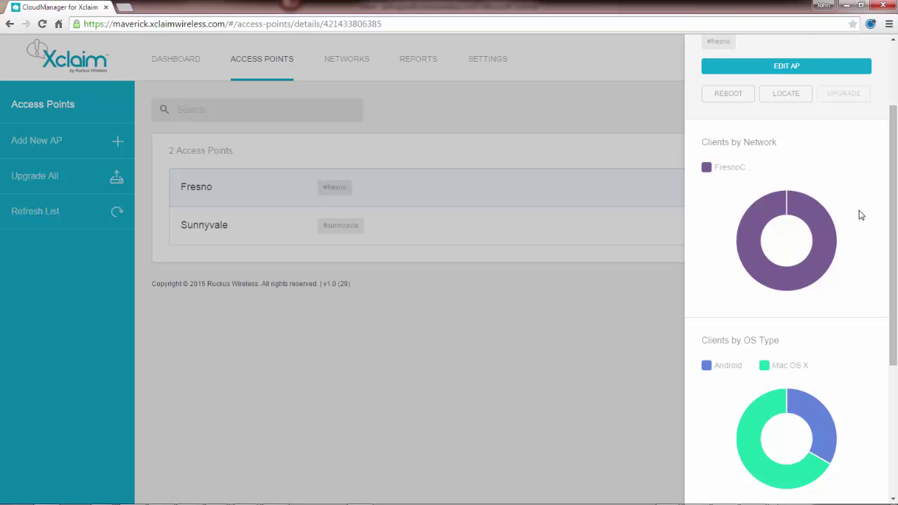
mouse_move(796, 219)
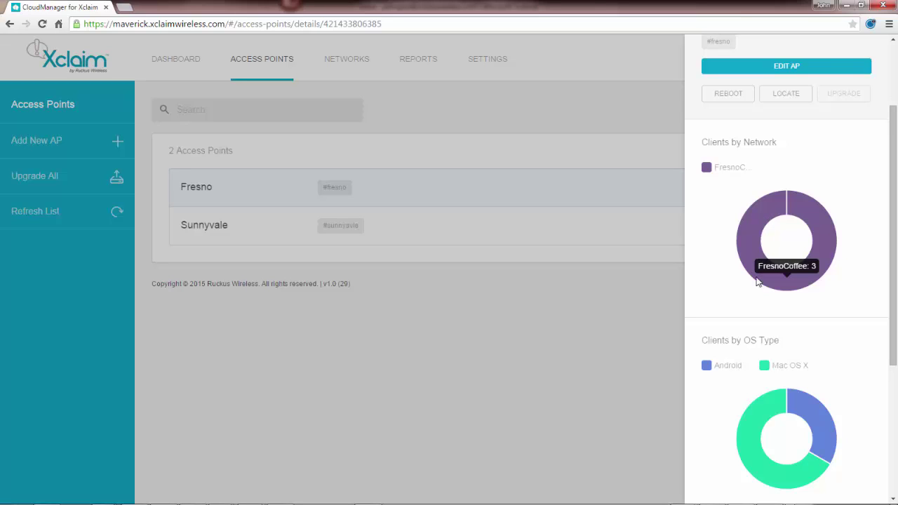
mouse_move(762, 408)
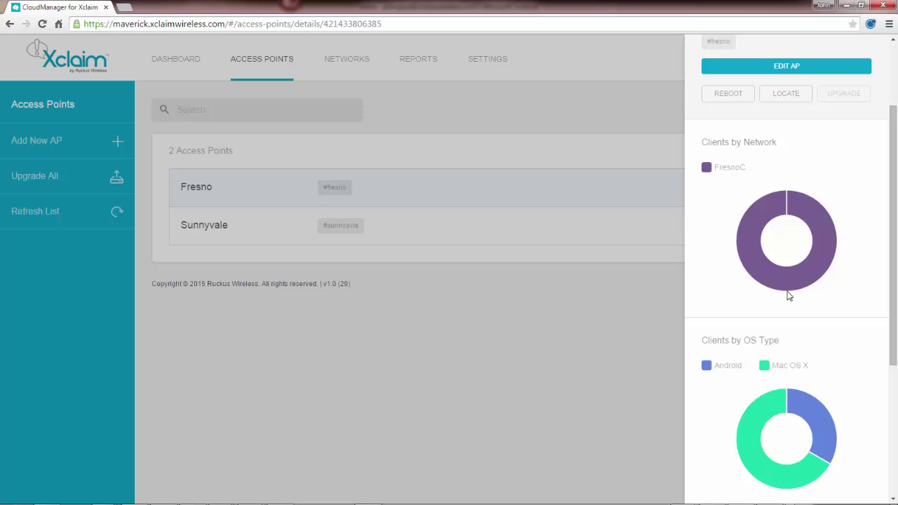
scroll(826, 317, "down", 3)
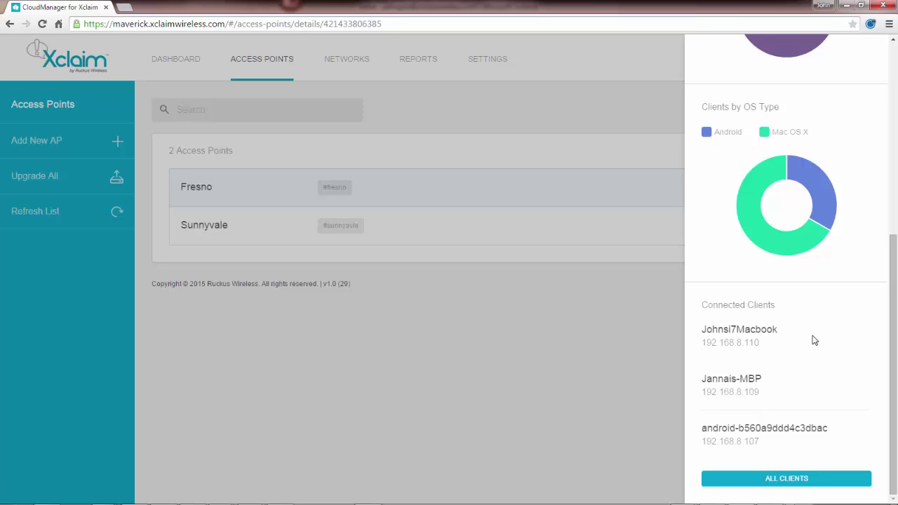
scroll(814, 341, "up", 5)
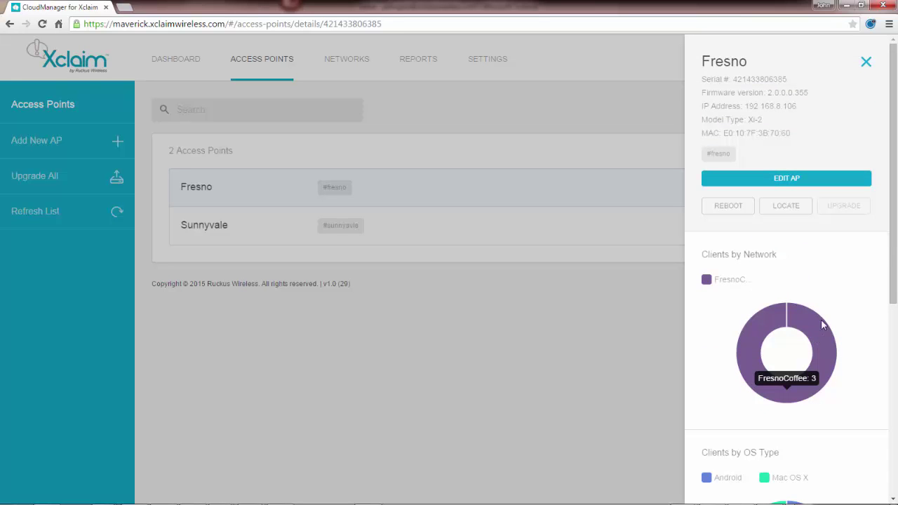
- Open Fresno's Edit AP page and check the 2.4GHz and 5GHz channel lists, keeping both on Auto
left_click(755, 181)
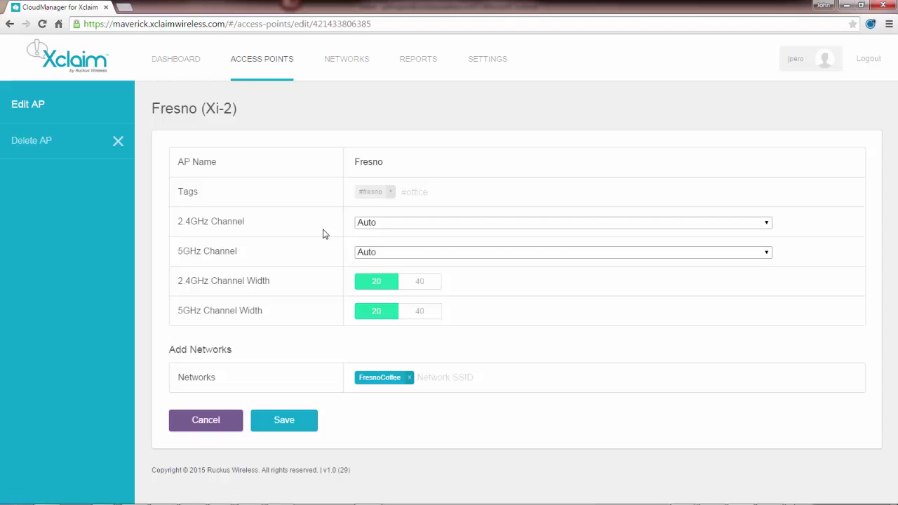
left_click(766, 224)
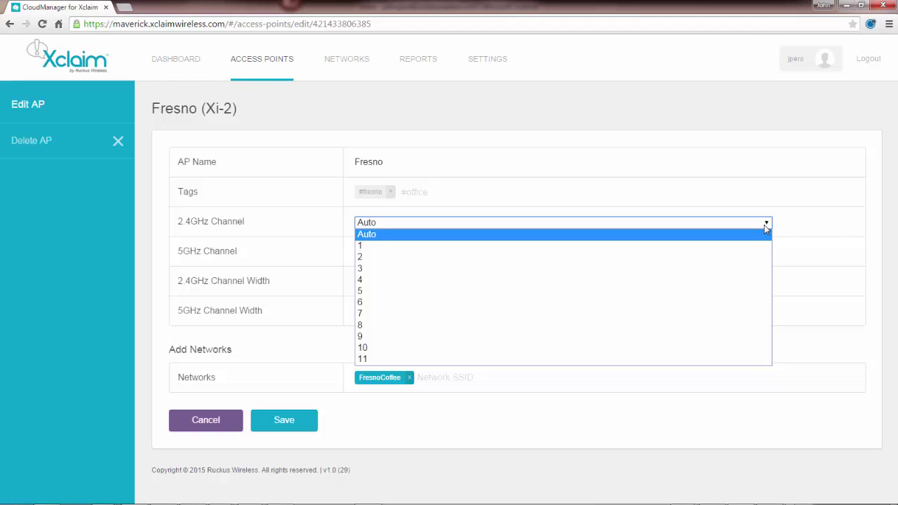
left_click(764, 224)
left_click(767, 255)
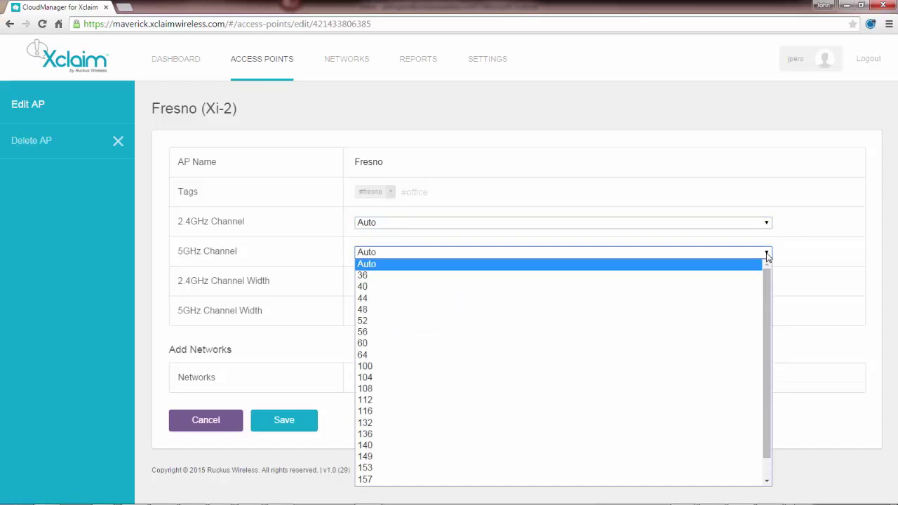
left_click(767, 255)
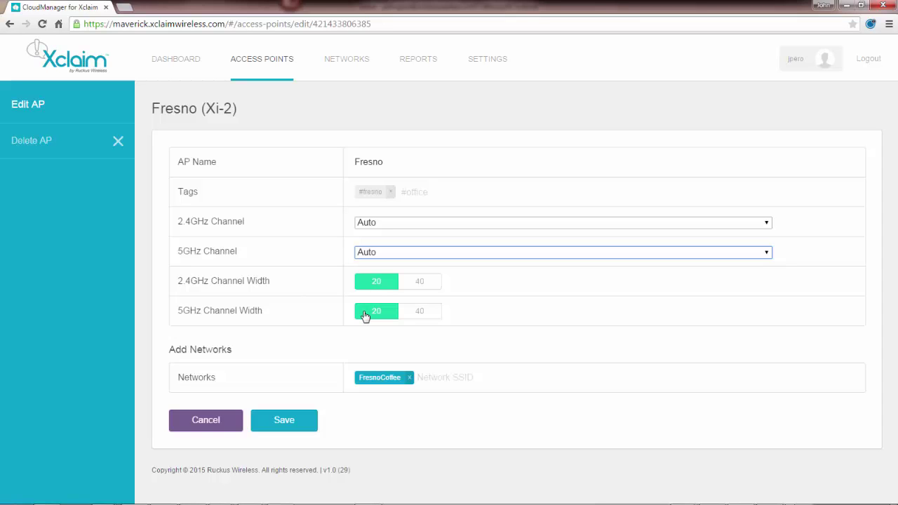
- Discard the access point edits and choose Summary Report on the Reports page
left_click(205, 426)
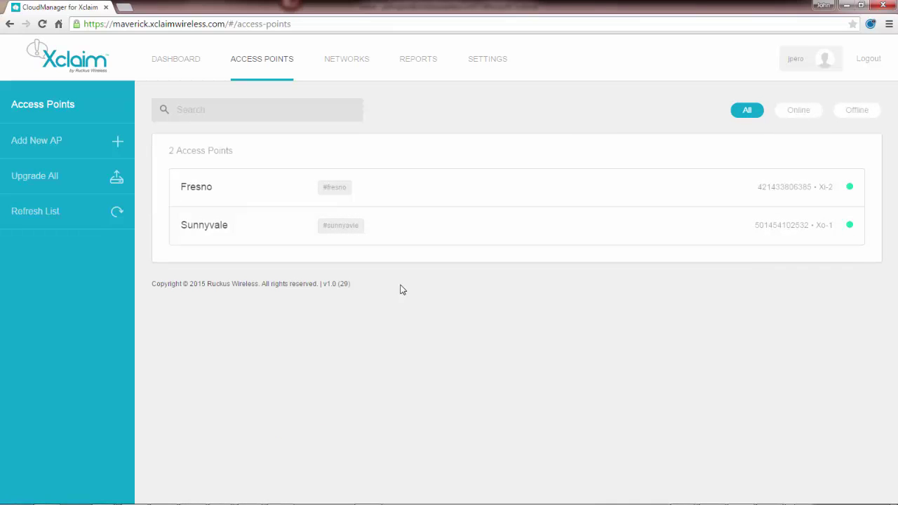
left_click(419, 61)
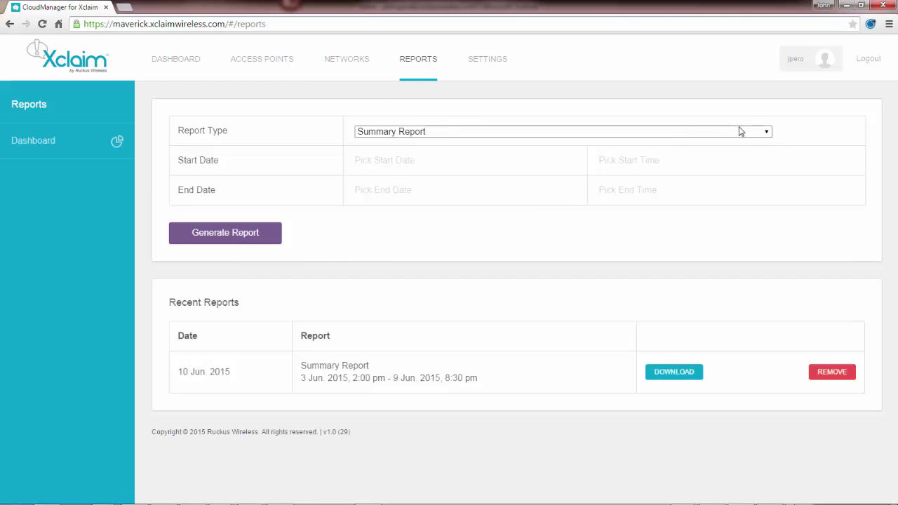
left_click(765, 133)
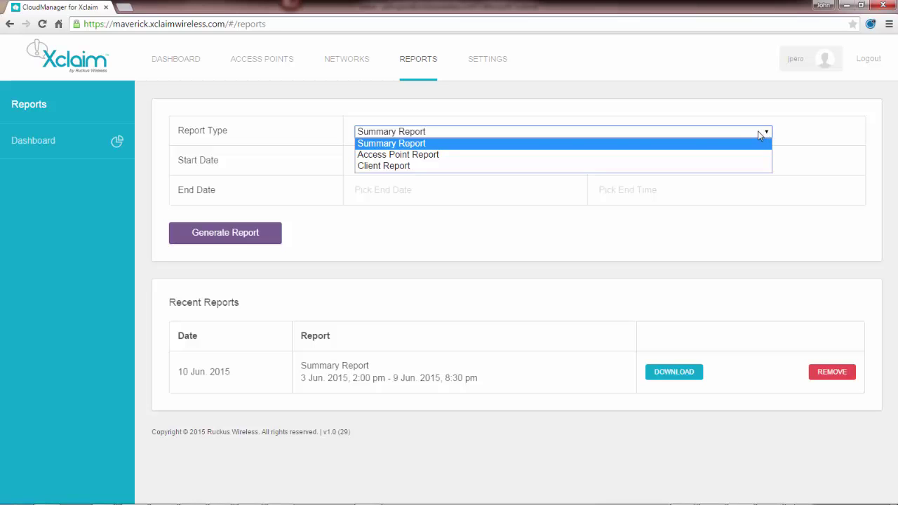
left_click(464, 136)
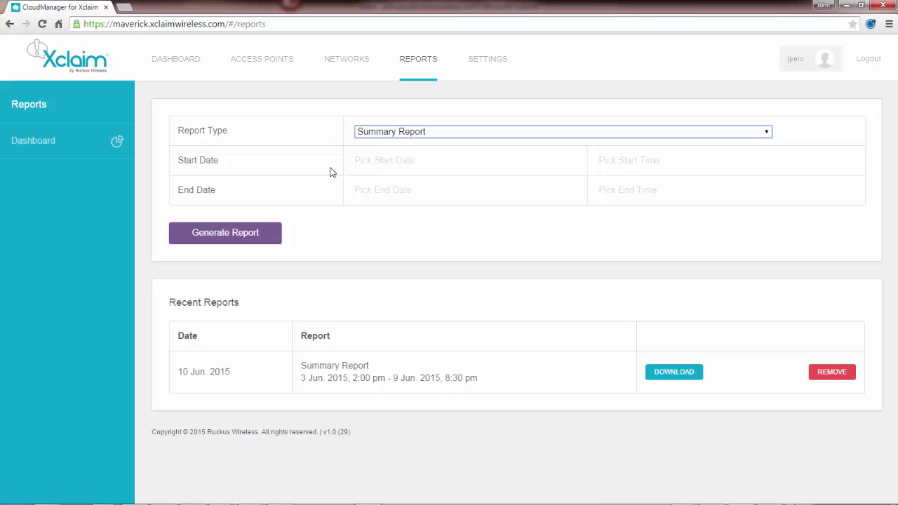
- Set the report dates to start 3 June 2015 and end 9 June 2015
left_click(376, 161)
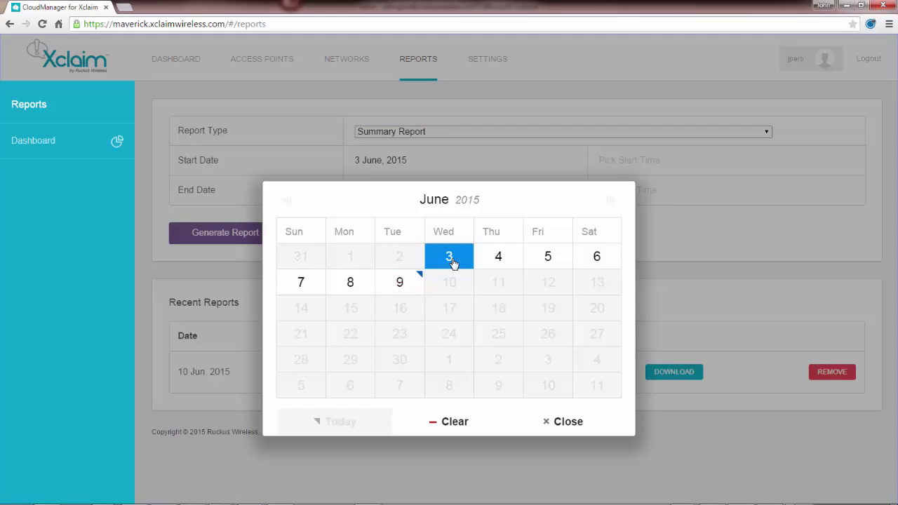
left_click(453, 263)
left_click(379, 199)
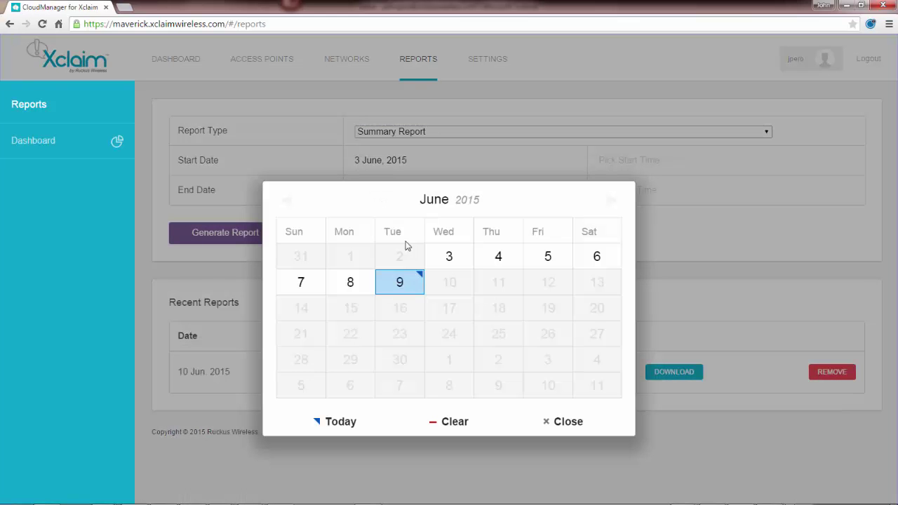
left_click(402, 289)
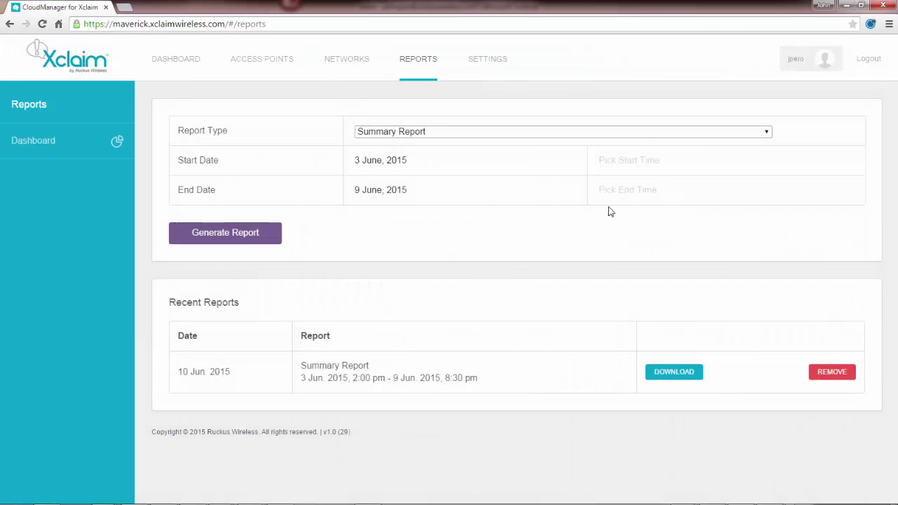
- Set the report start time to 3:30 PM and end time to 10:45 PM
left_click(646, 160)
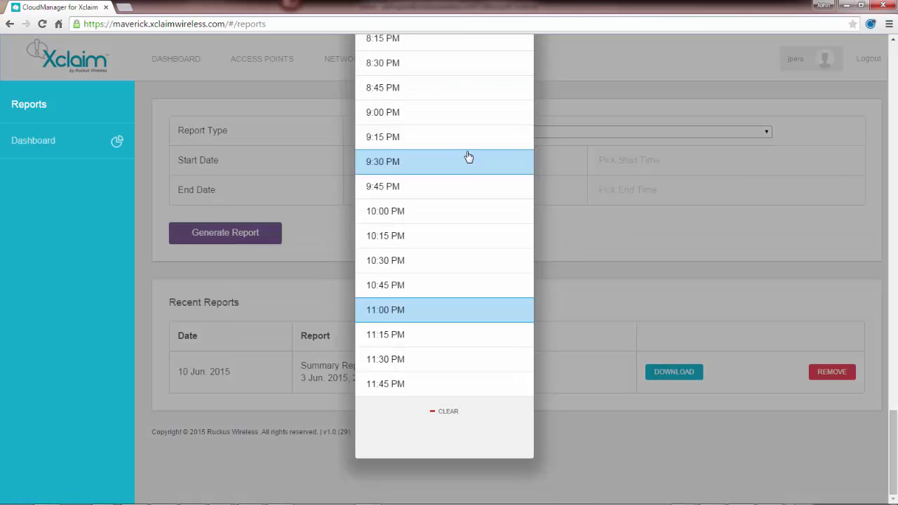
scroll(468, 157, "up", 3)
scroll(387, 92, "up", 5)
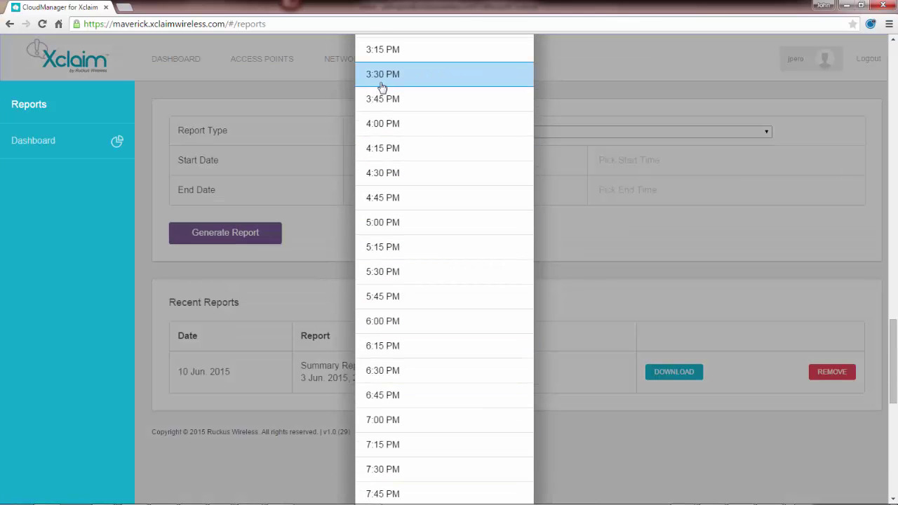
left_click(380, 83)
left_click(604, 192)
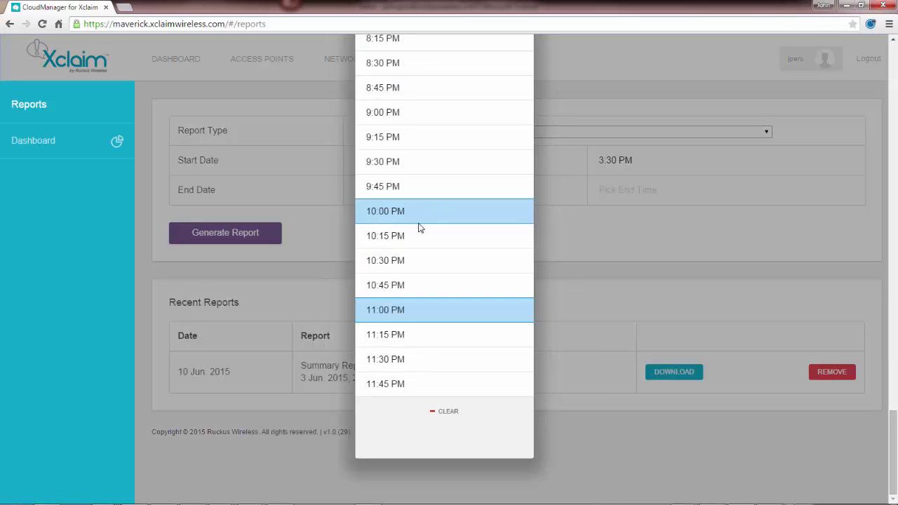
left_click(392, 286)
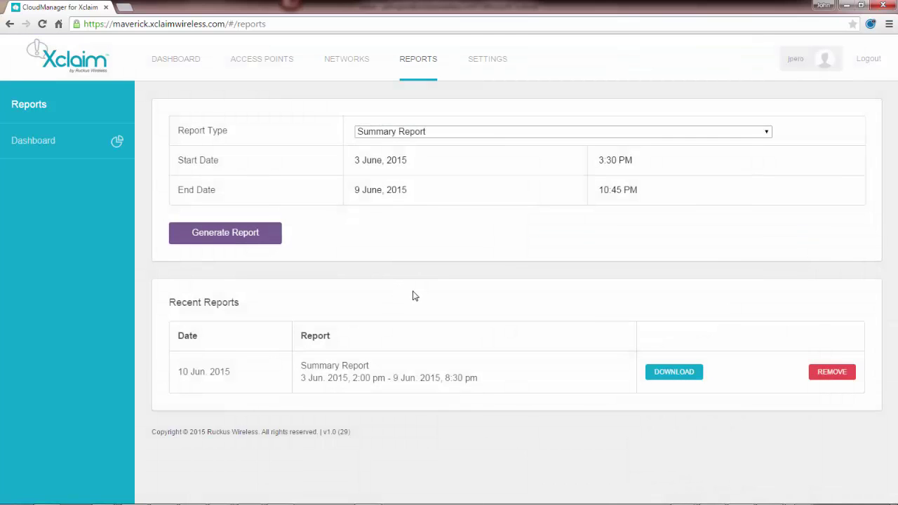
- Generate the 3 June–9 June summary report and delete the older 2:00 pm–8:30 pm report
left_click(244, 238)
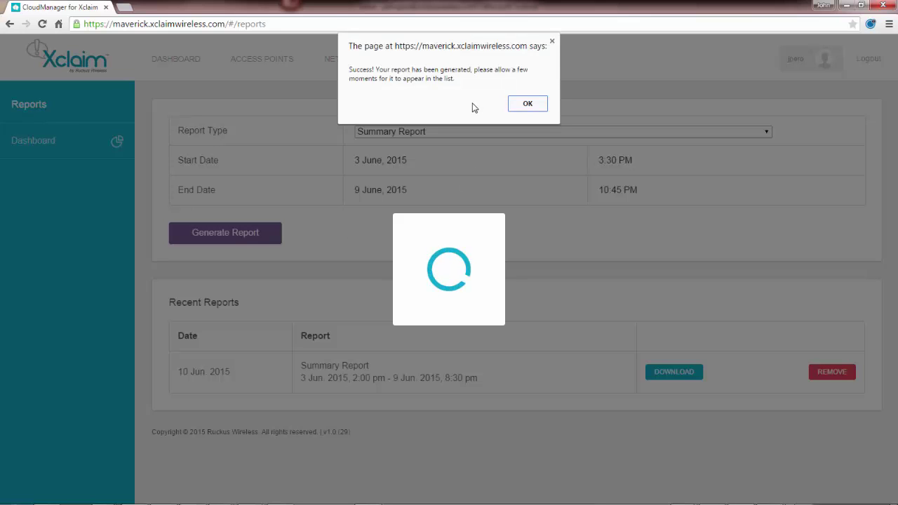
left_click(522, 105)
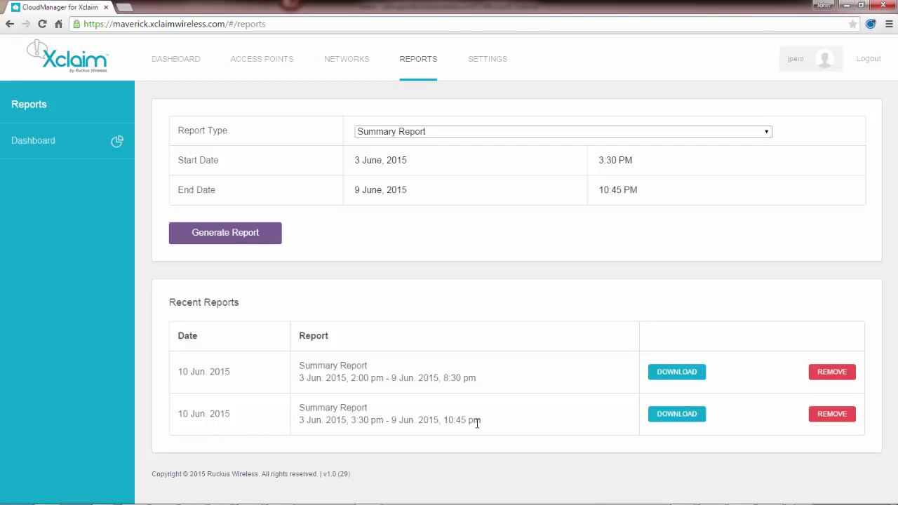
left_click(842, 419)
left_click(828, 375)
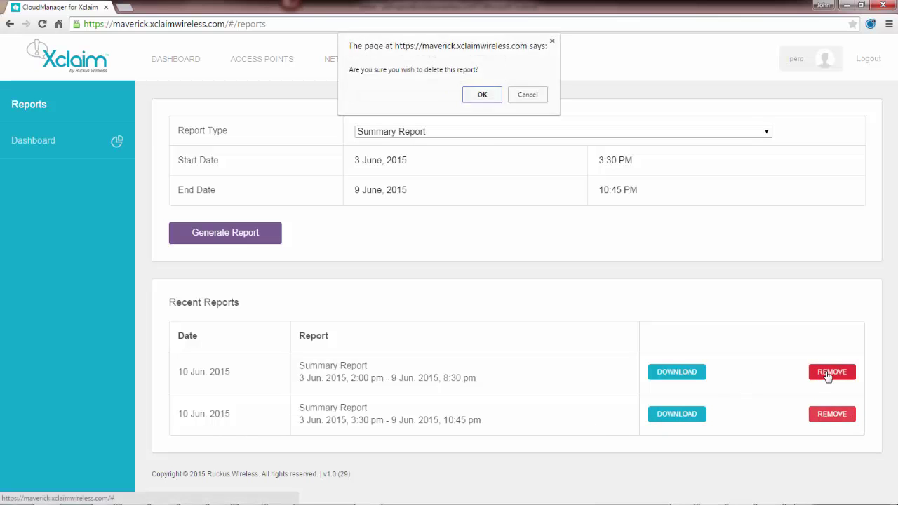
left_click(484, 99)
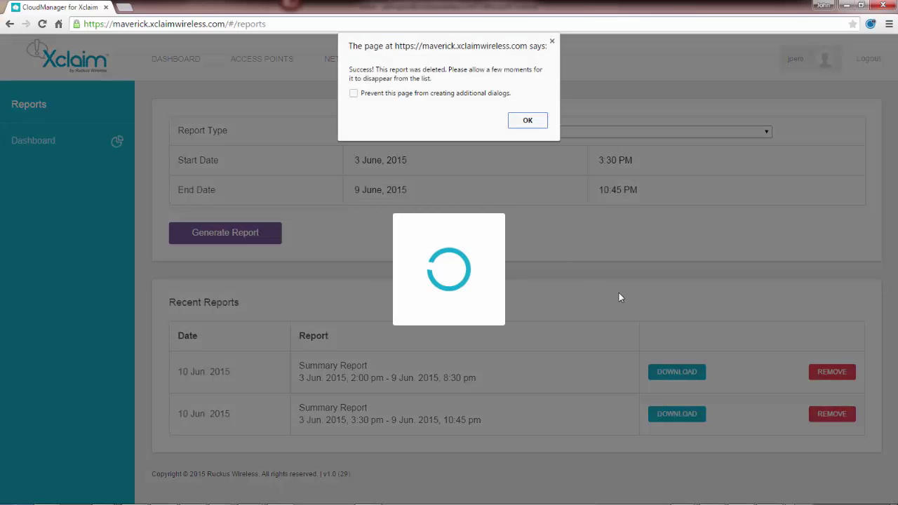
left_click(528, 121)
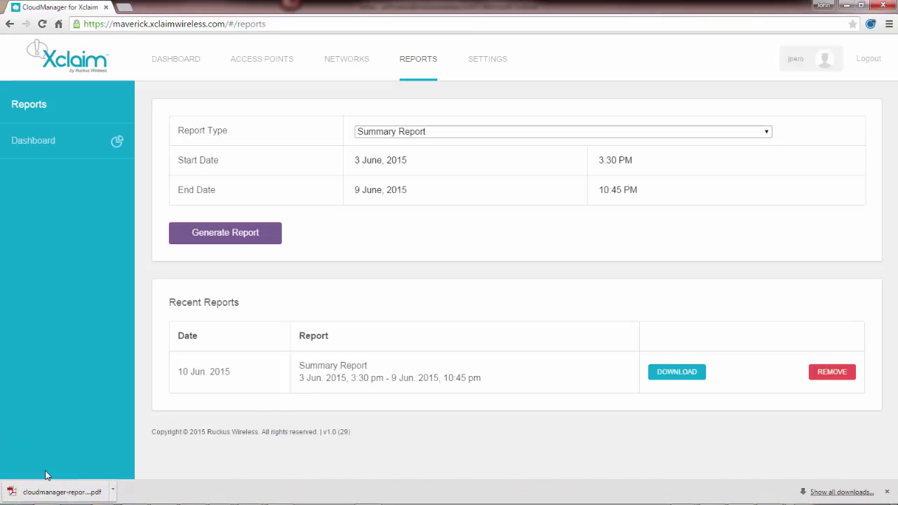
- Open cloudmanager-report (13).pdf and review its cover, AP Summary, Clients By AP and APs By Model pages
right_click(47, 490)
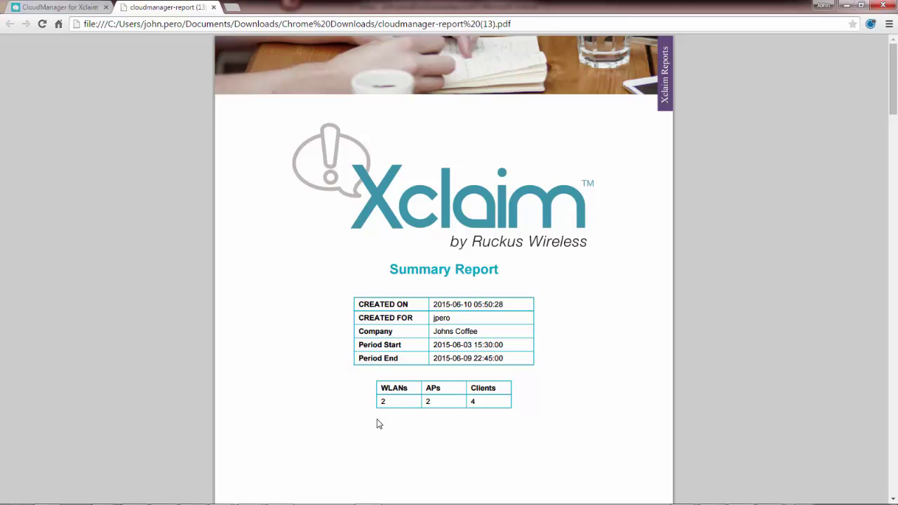
scroll(377, 424, "down", 3)
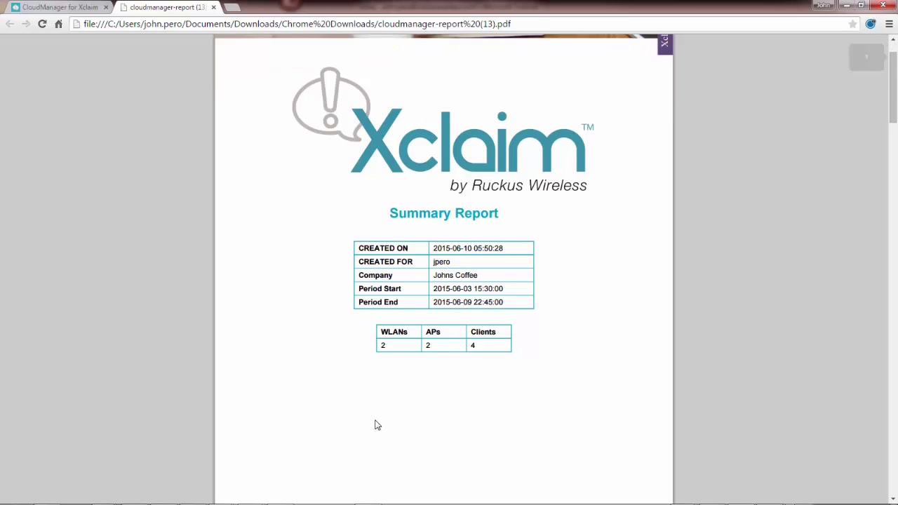
scroll(374, 423, "down", 10)
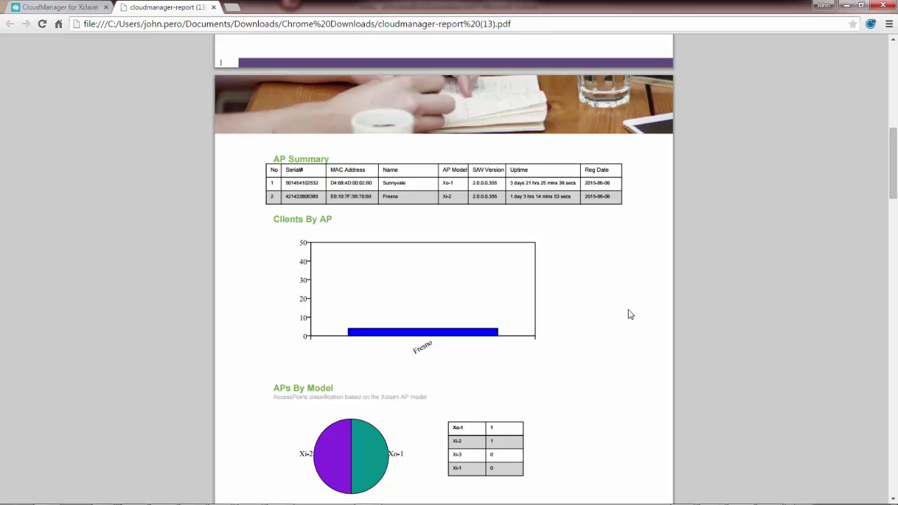
scroll(610, 316, "down", 3)
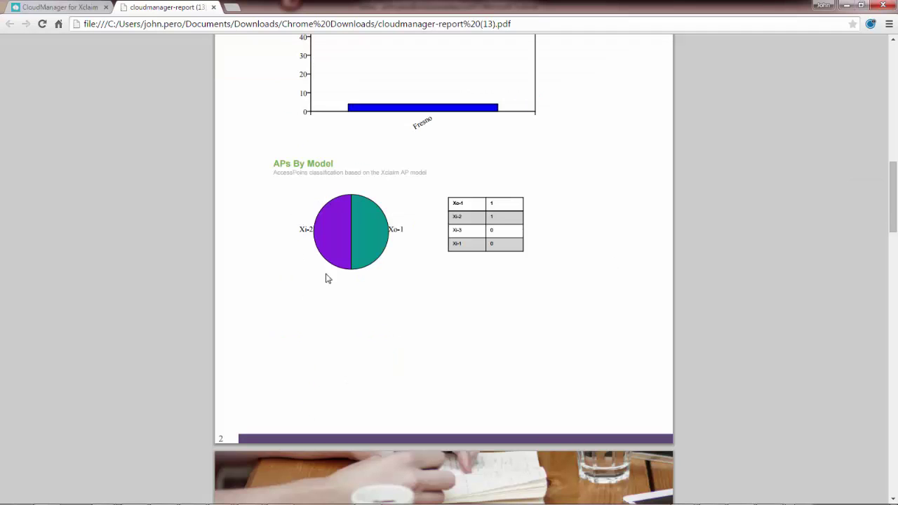
- Read the Client Summary and Clients By Device Type, Network, Radio and Mode pages, then return to CloudManager
scroll(402, 301, "down", 4)
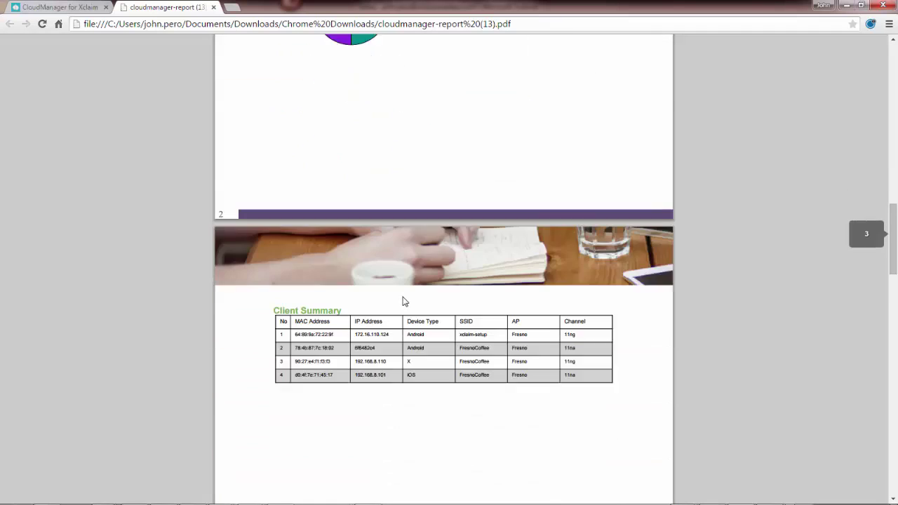
scroll(404, 302, "down", 2)
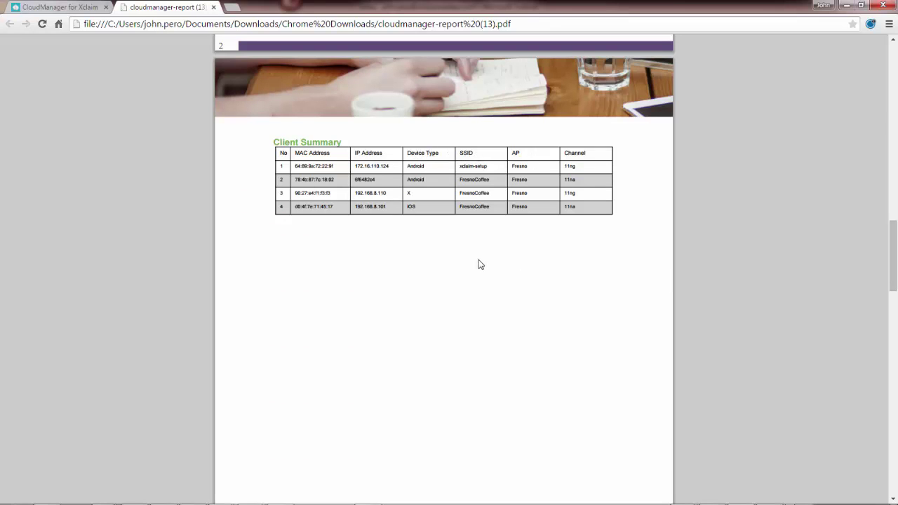
scroll(475, 269, "down", 5)
scroll(475, 270, "down", 5)
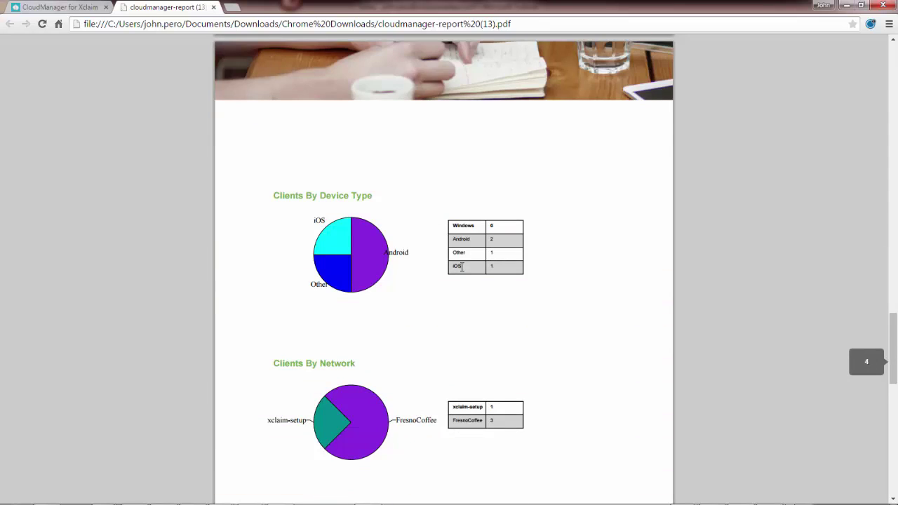
scroll(462, 266, "down", 1)
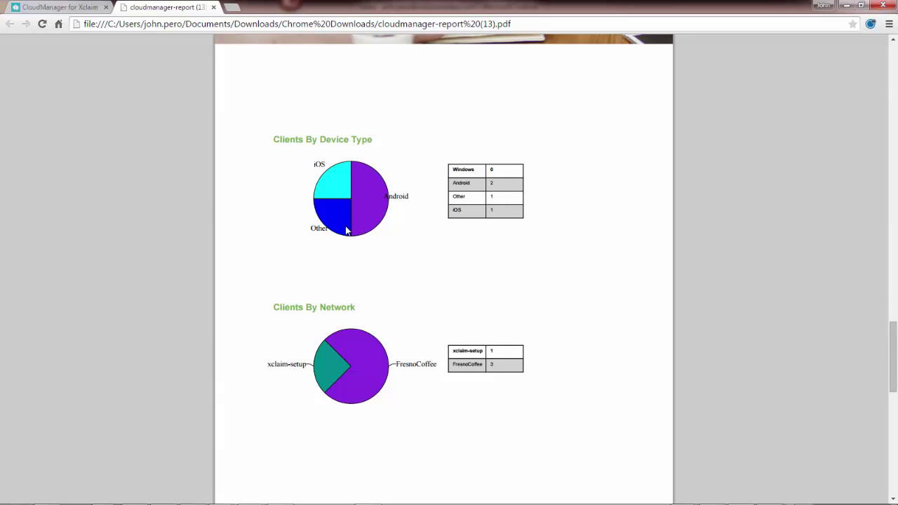
scroll(416, 300, "down", 8)
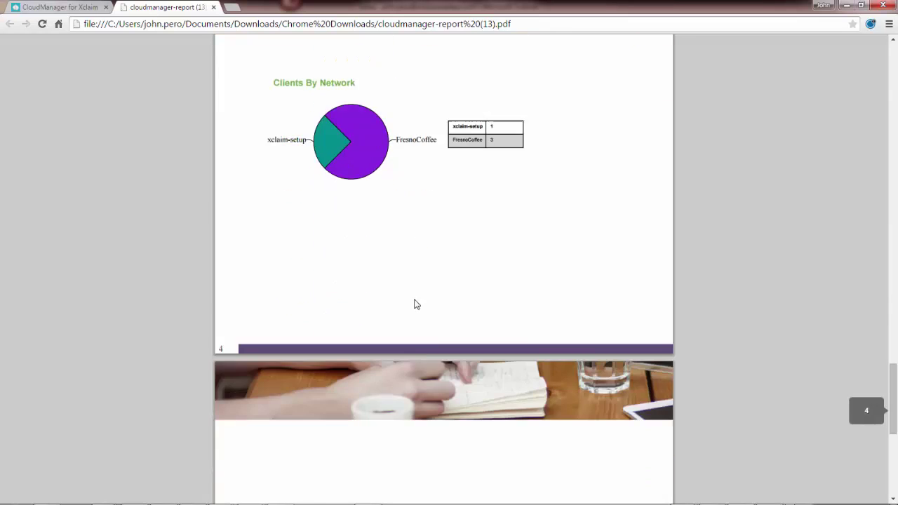
scroll(414, 313, "down", 3)
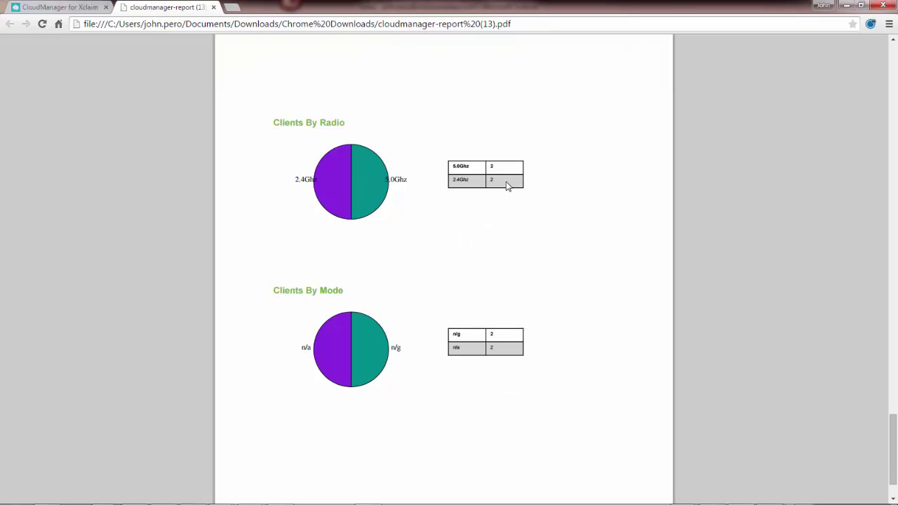
scroll(421, 302, "down", 2)
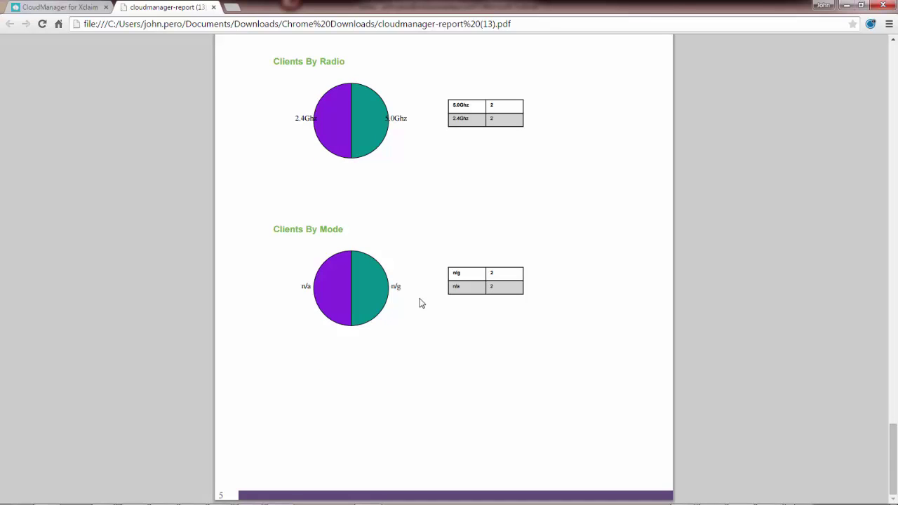
scroll(421, 302, "up", 5)
key("ctrl+shift+Tab")
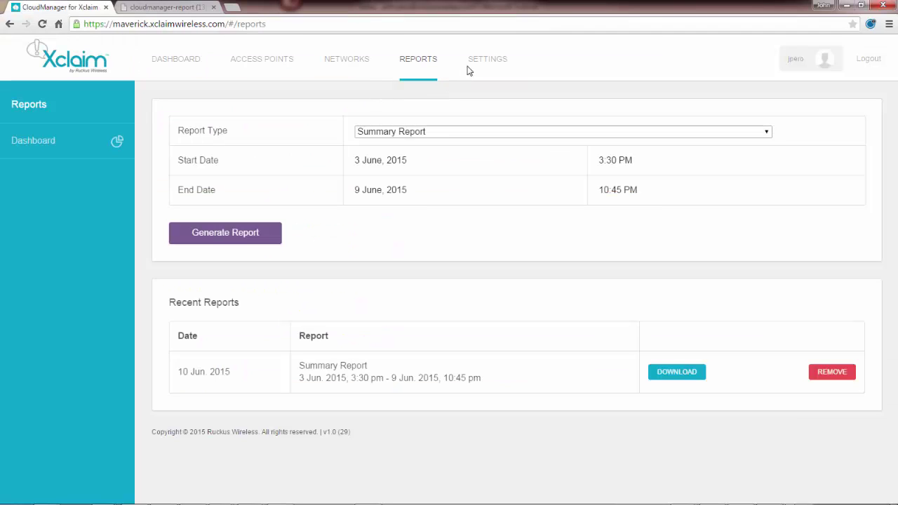
- Open the account Settings page and look over the Profile and Change Password sections
left_click(480, 64)
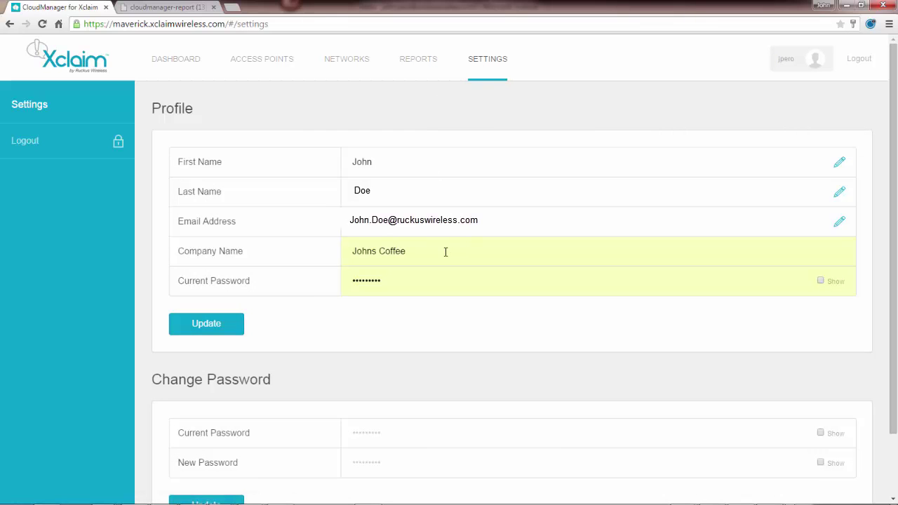
scroll(355, 330, "down", 2)
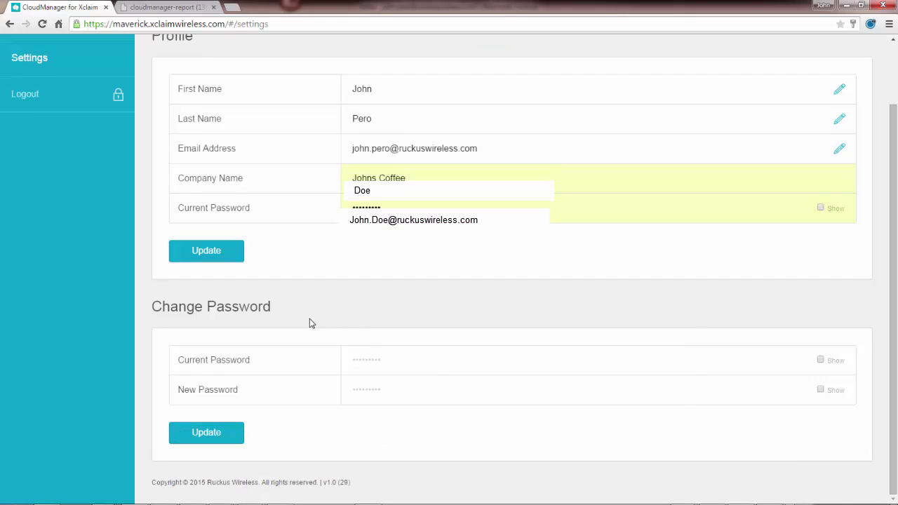